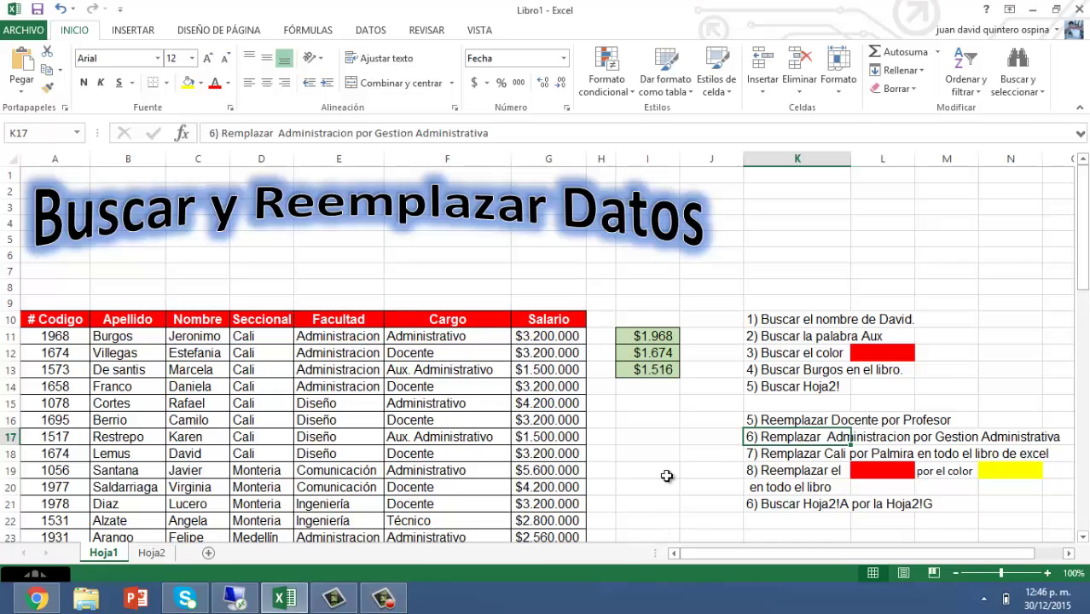
Step: Select the empty cell I19 beside the employee table
{"action": "left_click", "coordinate": [666, 475]}
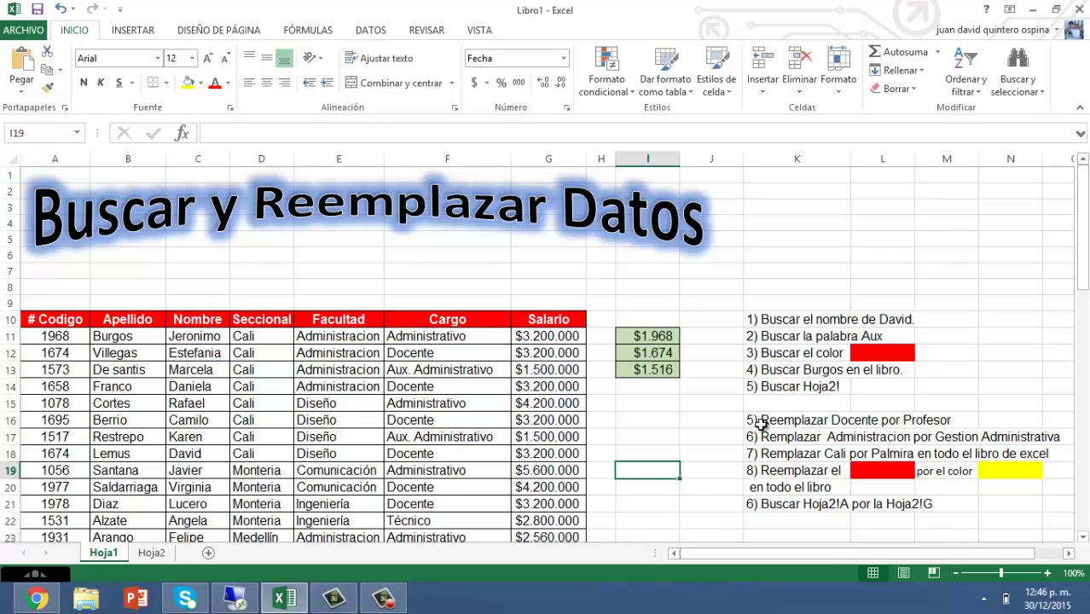
Step: Highlight the exercise list and point out task 5, Docente to Profesor
{"action": "left_click_drag", "start_coordinate": [757, 422], "coordinate": [755, 510]}
{"action": "left_click", "coordinate": [758, 517]}
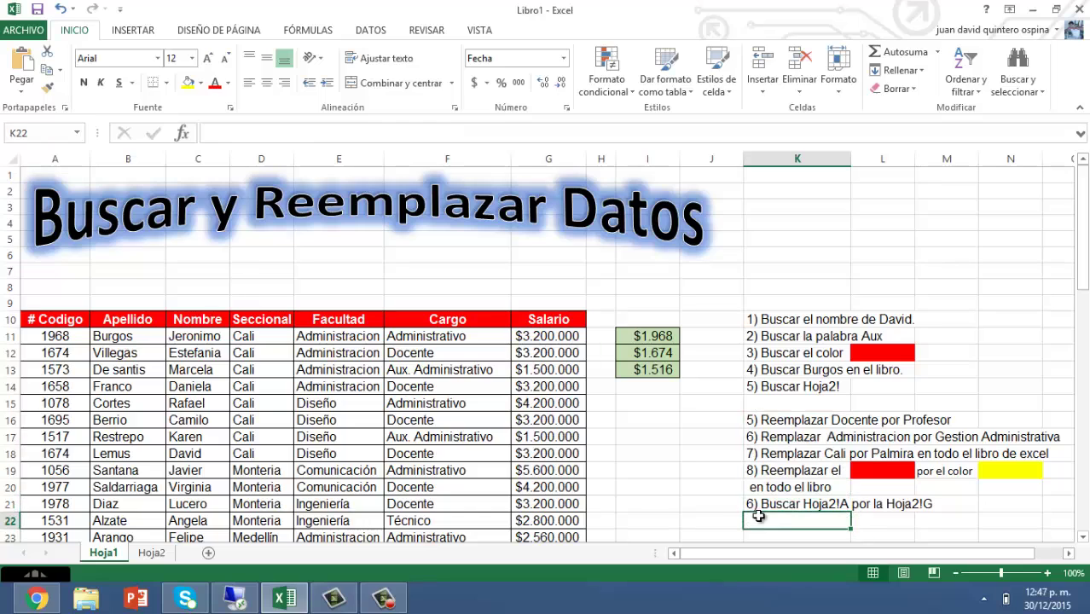
{"action": "left_click", "coordinate": [779, 423]}
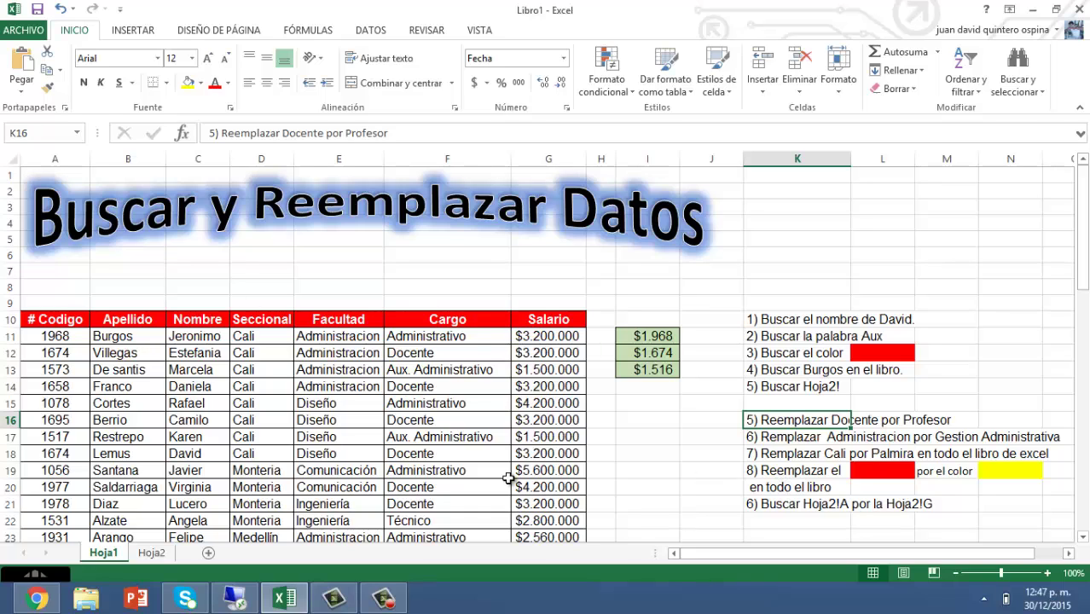
Step: Select the Cargo values from F11 down to F64
{"action": "left_click", "coordinate": [457, 340]}
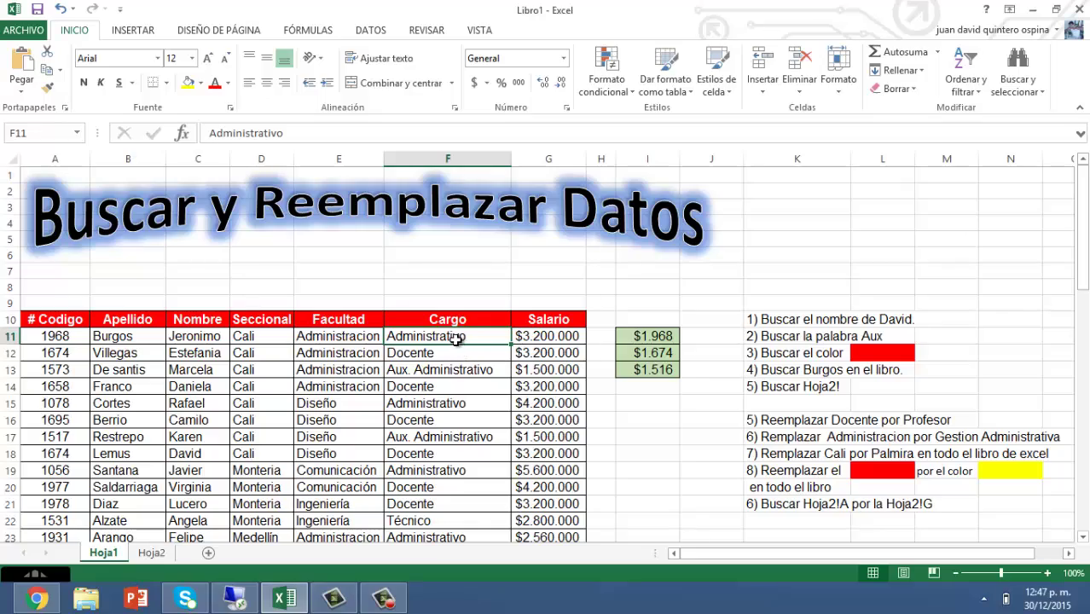
{"action": "left_click_drag", "start_coordinate": [457, 339], "coordinate": [450, 575]}
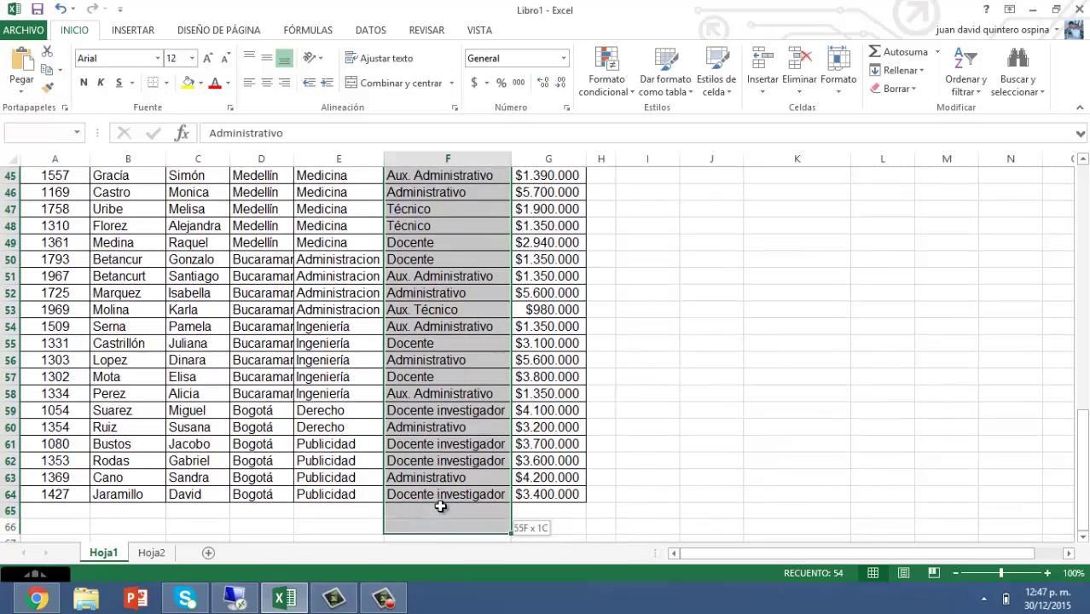
{"action": "left_click_drag", "start_coordinate": [450, 575], "coordinate": [440, 503]}
{"action": "scroll", "coordinate": [440, 503], "scroll_direction": "up", "scroll_amount": 15}
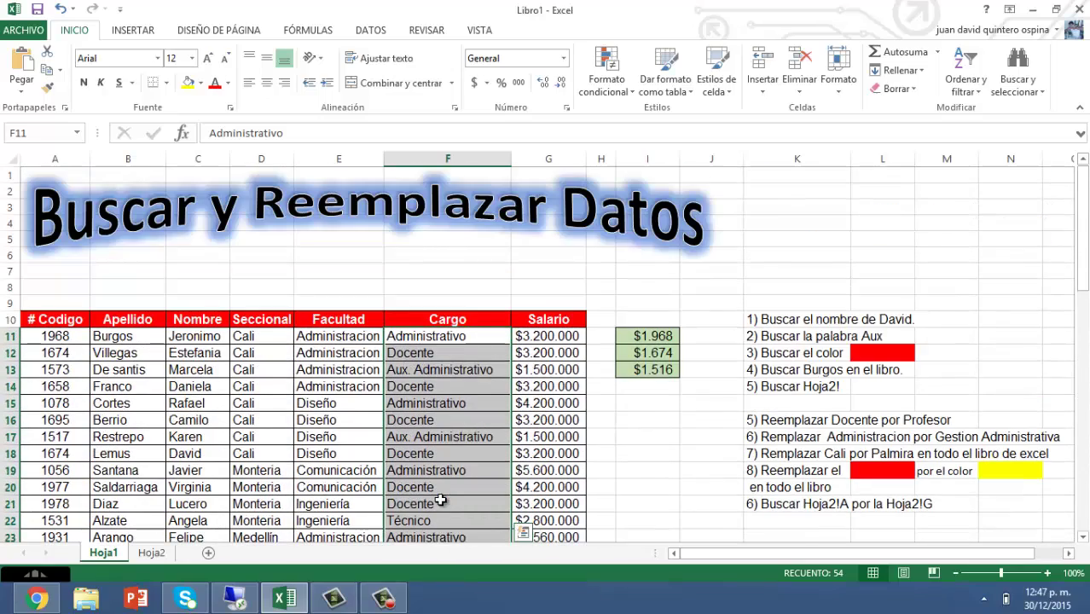
Step: Open Find and Replace from Buscar y seleccionar and clear the old search and replacement text
{"action": "left_click", "coordinate": [1031, 96]}
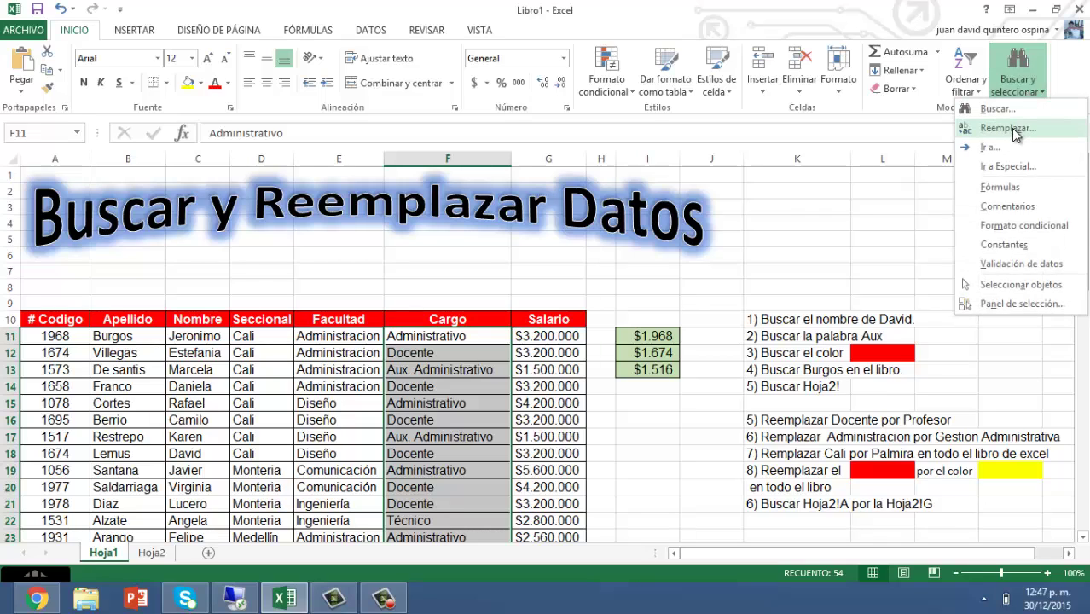
{"action": "left_click", "coordinate": [1010, 128]}
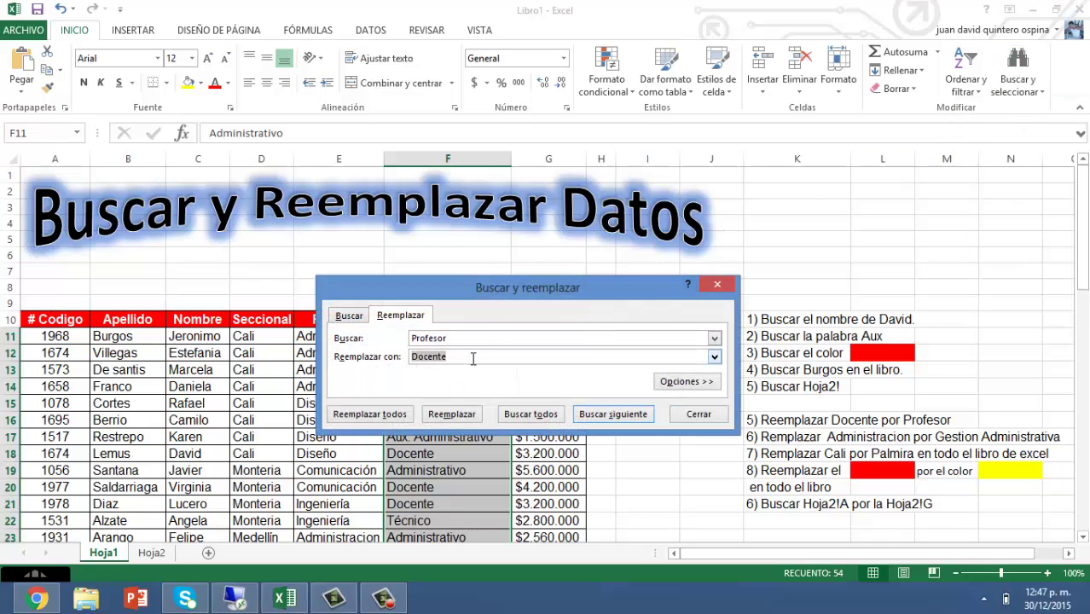
{"action": "left_click", "coordinate": [445, 357]}
{"action": "key", "text": "BackSpace"}
{"action": "key", "text": "BackSpace"}
{"action": "key", "text": "BackSpace"}
{"action": "key", "text": "BackSpace"}
{"action": "key", "text": "BackSpace"}
{"action": "key", "text": "BackSpace"}
{"action": "left_click_drag", "start_coordinate": [460, 339], "coordinate": [368, 339]}
{"action": "key", "text": "BackSpace"}
{"action": "left_click", "coordinate": [721, 286]}
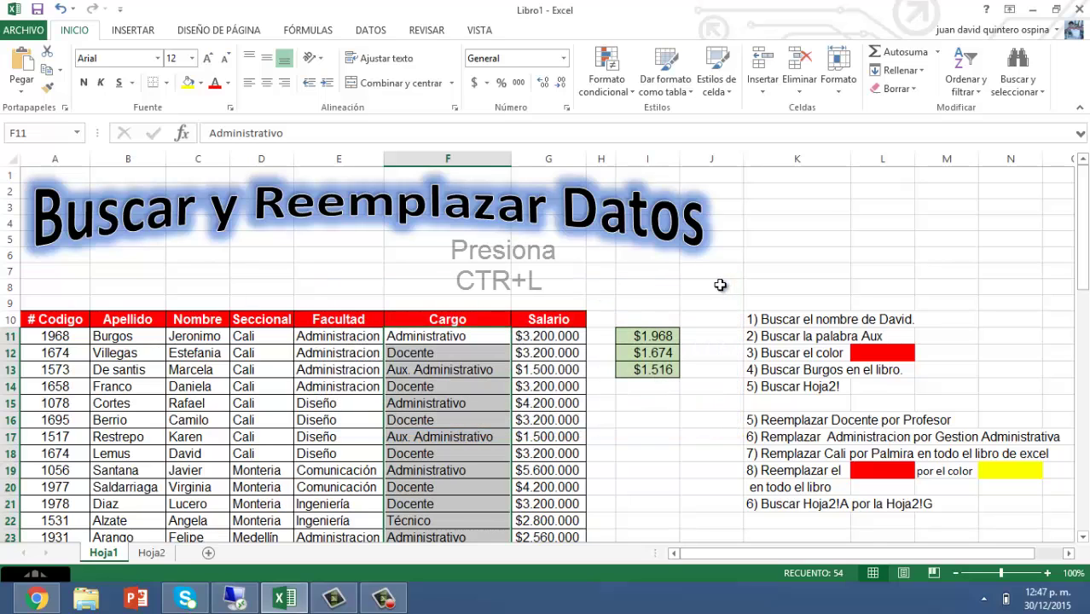
Step: Reopen Find and Replace with Docente as the search term and Profesor as the replacement
{"action": "key", "text": "ctrl+l"}
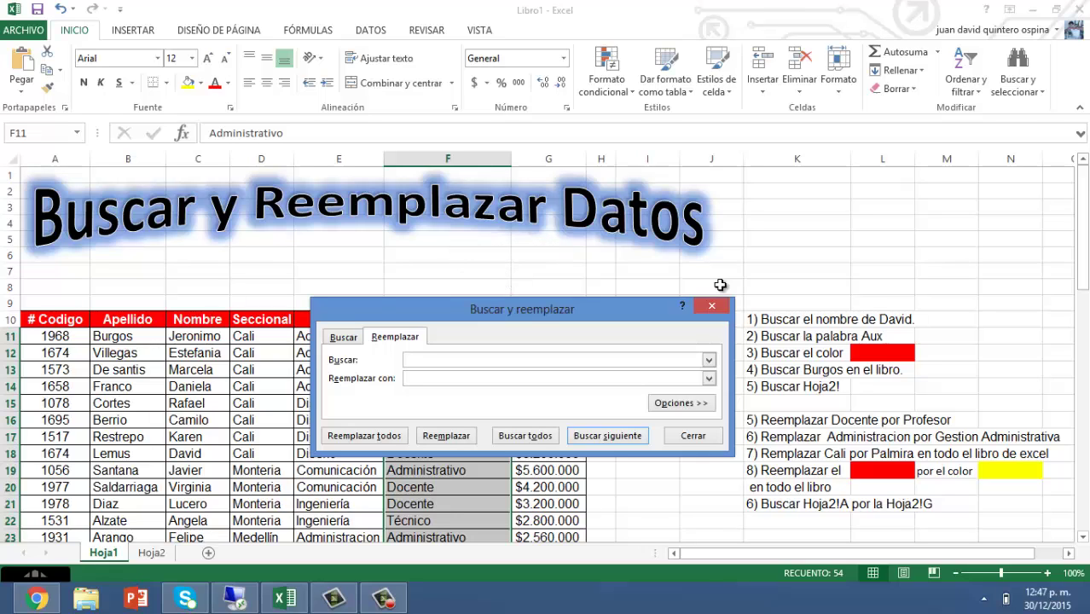
{"action": "type", "text": "Profeo"}
{"action": "type", "text": "sr"}
{"action": "double_click", "coordinate": [404, 360]}
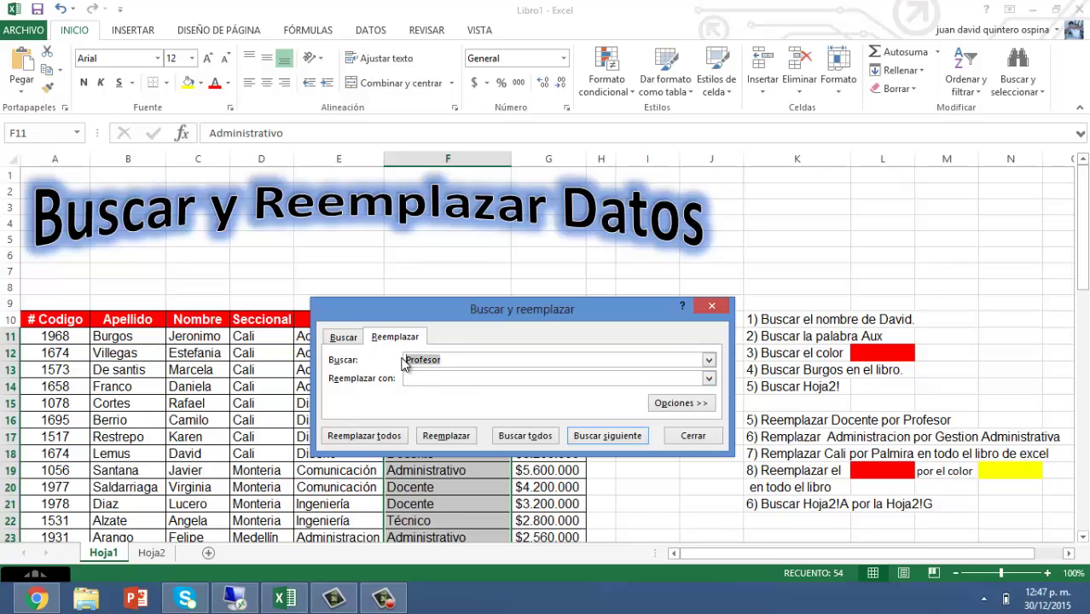
{"action": "type", "text": "Docente"}
{"action": "left_click", "coordinate": [408, 380]}
{"action": "type", "text": "Profeso"}
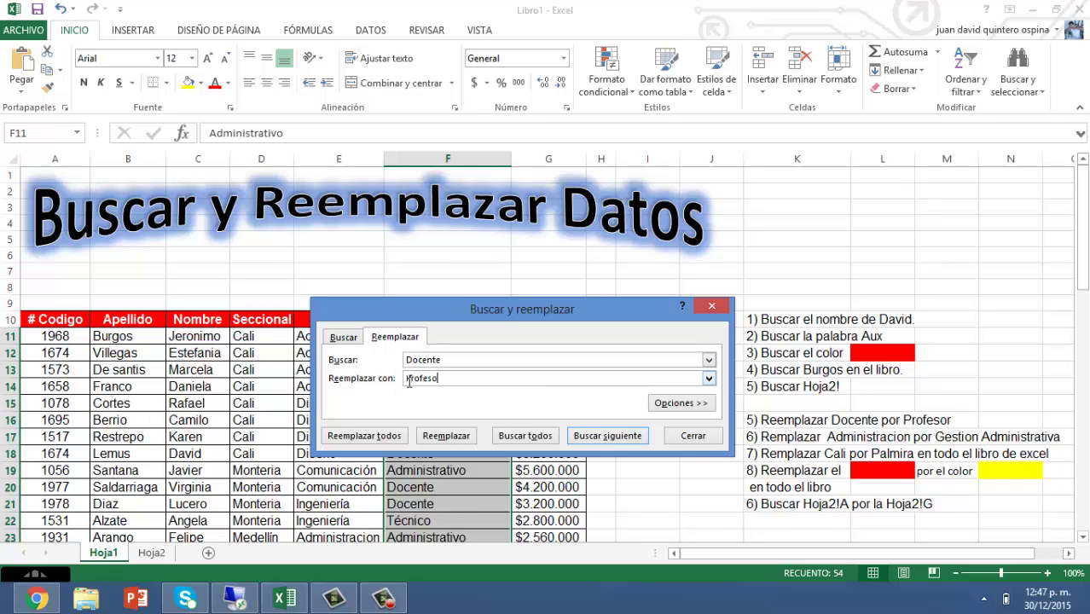
{"action": "type", "text": "r"}
{"action": "left_click_drag", "start_coordinate": [452, 288], "coordinate": [465, 203]}
{"action": "left_click_drag", "start_coordinate": [521, 318], "coordinate": [761, 209]}
Step: Reselect F11:F64 and replace all Docente with Profesor, accepting the 20-replacement message
{"action": "left_click", "coordinate": [457, 335]}
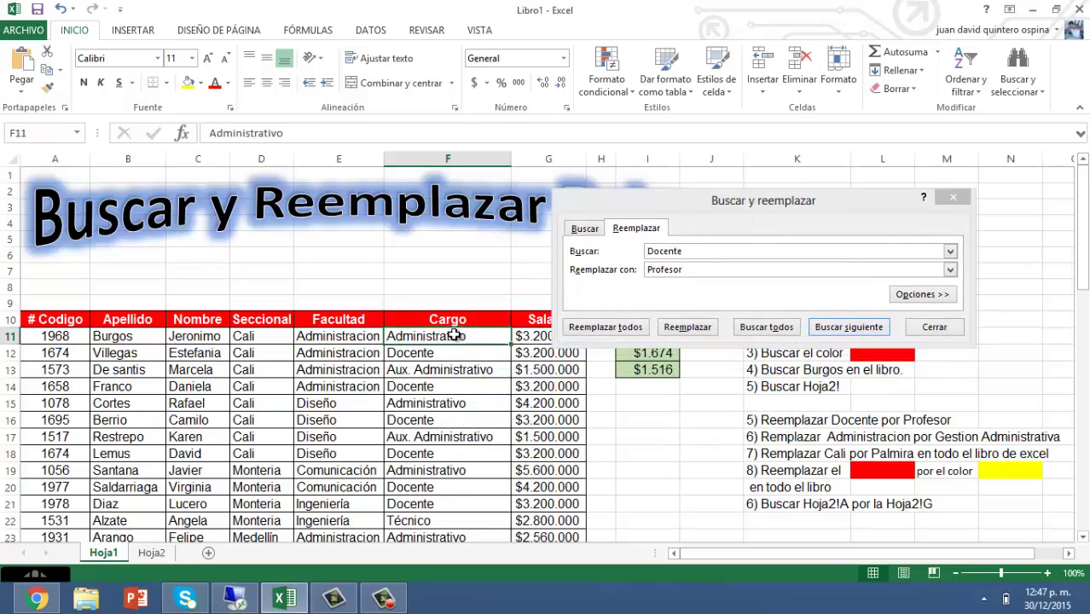
{"action": "mouse_move", "coordinate": [456, 335]}
{"action": "left_mouse_down"}
{"action": "mouse_move", "coordinate": [451, 543]}
{"action": "mouse_move", "coordinate": [450, 194]}
{"action": "left_mouse_up"}
{"action": "scroll", "coordinate": [455, 317], "scroll_direction": "up", "scroll_amount": 9}
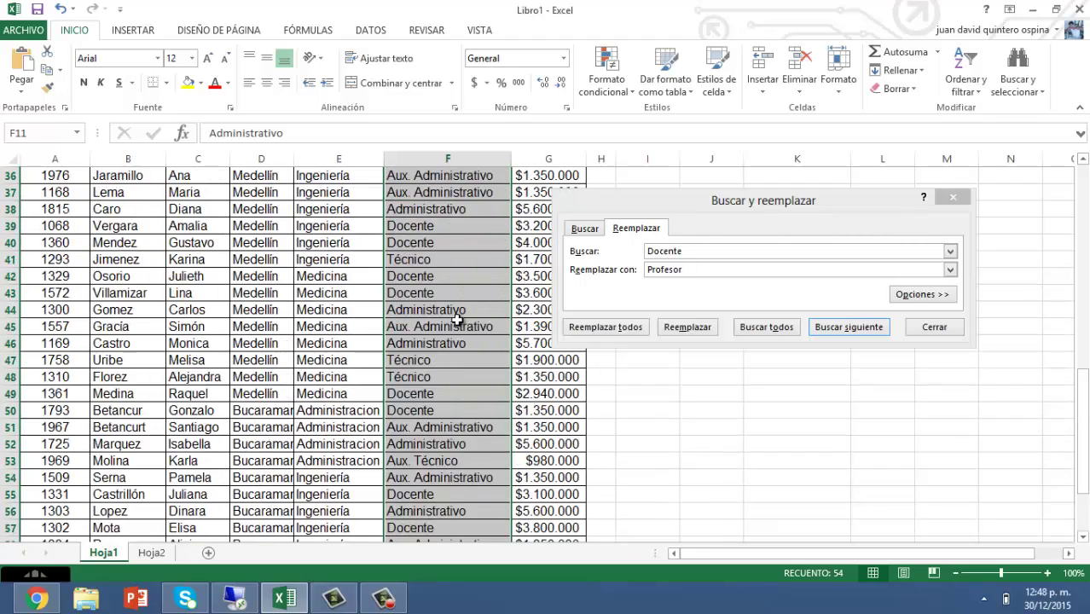
{"action": "scroll", "coordinate": [458, 319], "scroll_direction": "up", "scroll_amount": 7}
{"action": "scroll", "coordinate": [456, 319], "scroll_direction": "up", "scroll_amount": 5}
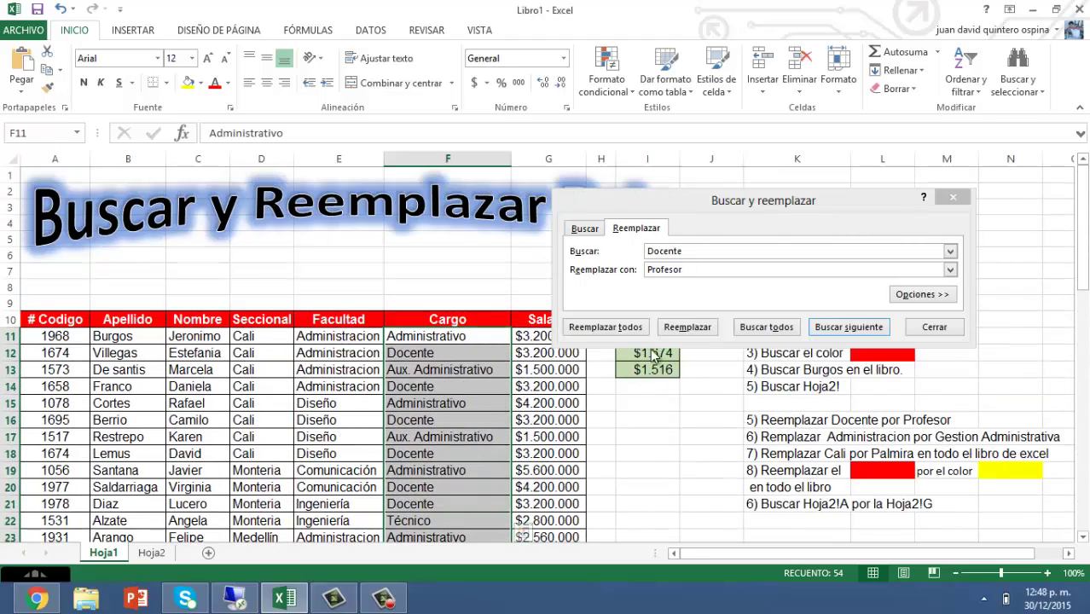
{"action": "left_click", "coordinate": [621, 328]}
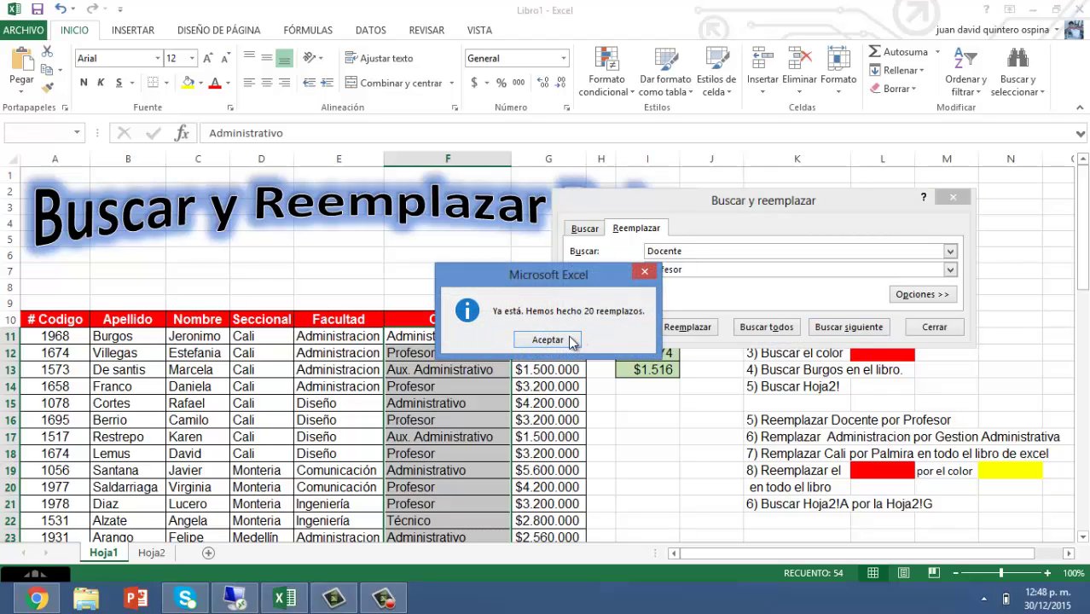
{"action": "left_click", "coordinate": [571, 340]}
Step: Review the updated Cargo column and move the replace window to the upper left
{"action": "left_click", "coordinate": [460, 370]}
{"action": "scroll", "coordinate": [459, 395], "scroll_direction": "down", "scroll_amount": 4}
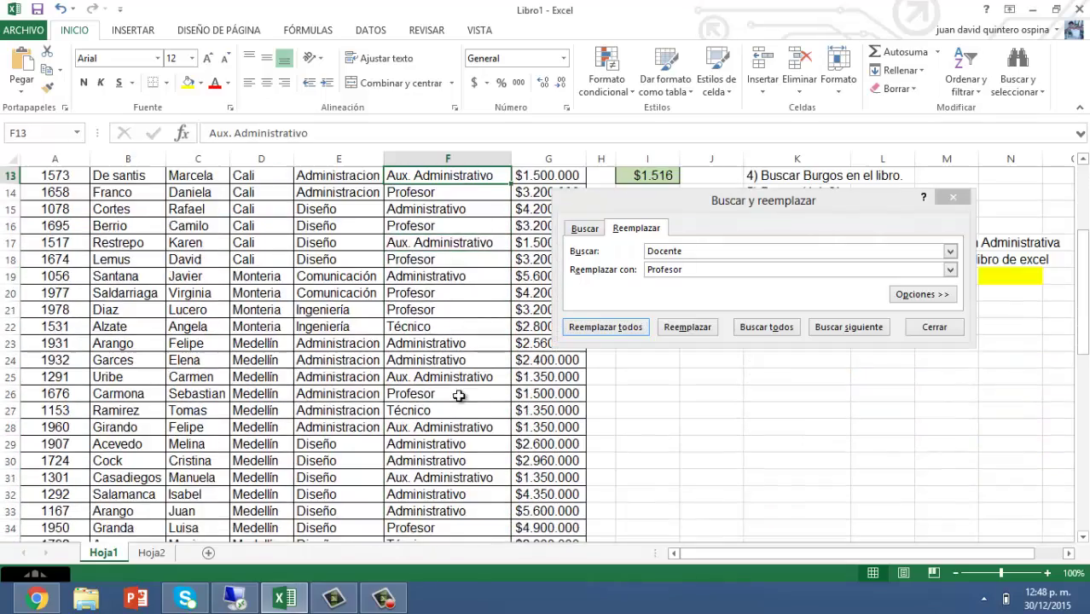
{"action": "scroll", "coordinate": [459, 395], "scroll_direction": "down", "scroll_amount": 1}
{"action": "scroll", "coordinate": [458, 395], "scroll_direction": "down", "scroll_amount": 4}
{"action": "scroll", "coordinate": [461, 405], "scroll_direction": "down", "scroll_amount": 6}
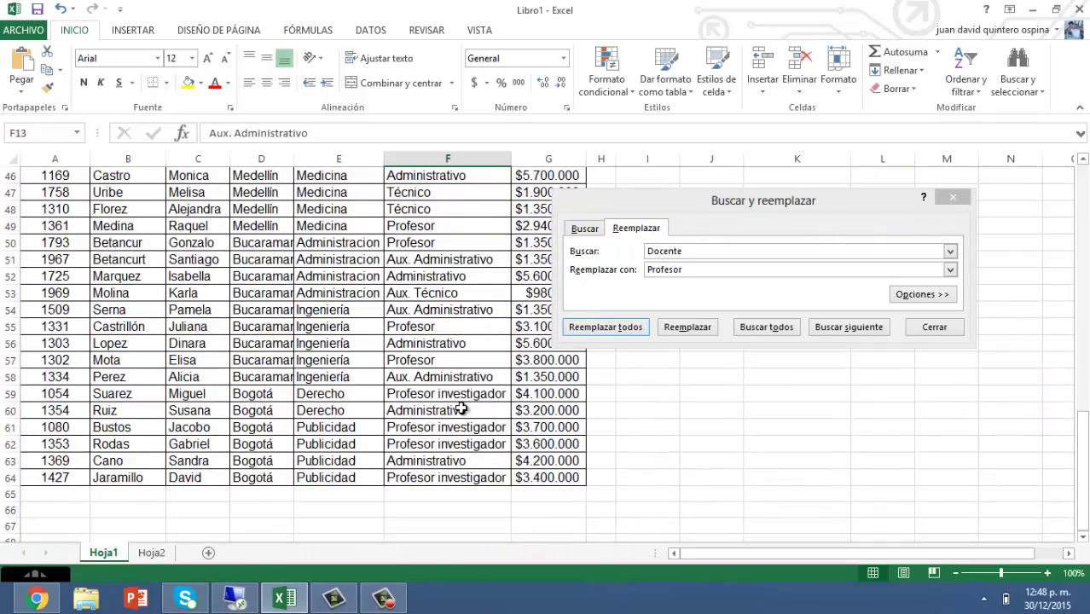
{"action": "scroll", "coordinate": [460, 407], "scroll_direction": "up", "scroll_amount": 8}
{"action": "scroll", "coordinate": [461, 407], "scroll_direction": "up", "scroll_amount": 4}
{"action": "scroll", "coordinate": [460, 408], "scroll_direction": "up", "scroll_amount": 3}
{"action": "left_click", "coordinate": [759, 213]}
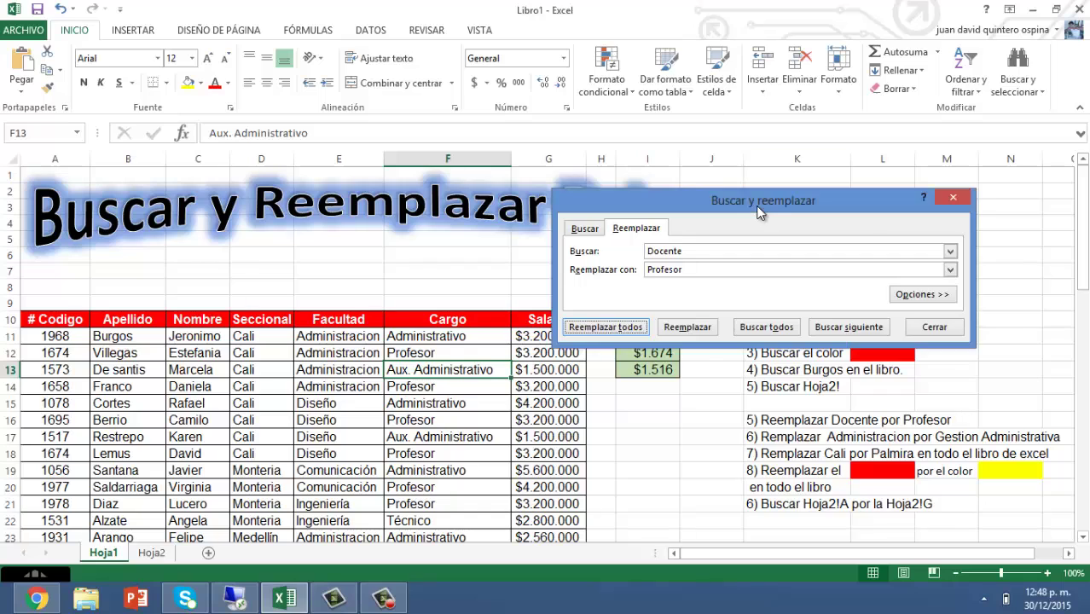
{"action": "left_click_drag", "start_coordinate": [759, 212], "coordinate": [394, 151]}
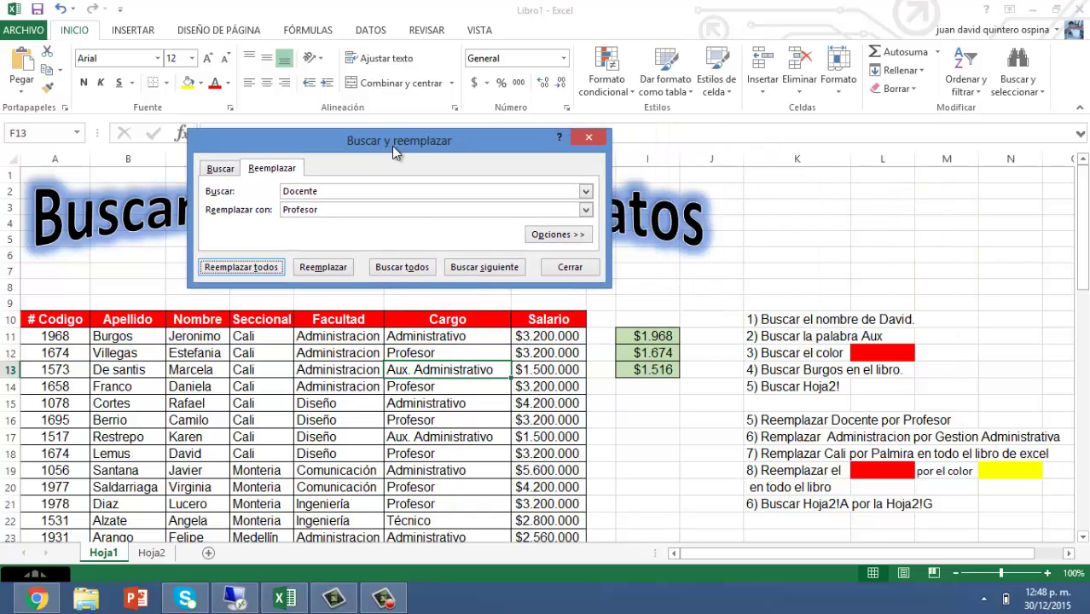
Step: Close the replace window and select the Facultad values from E11 to E64
{"action": "left_click", "coordinate": [590, 139]}
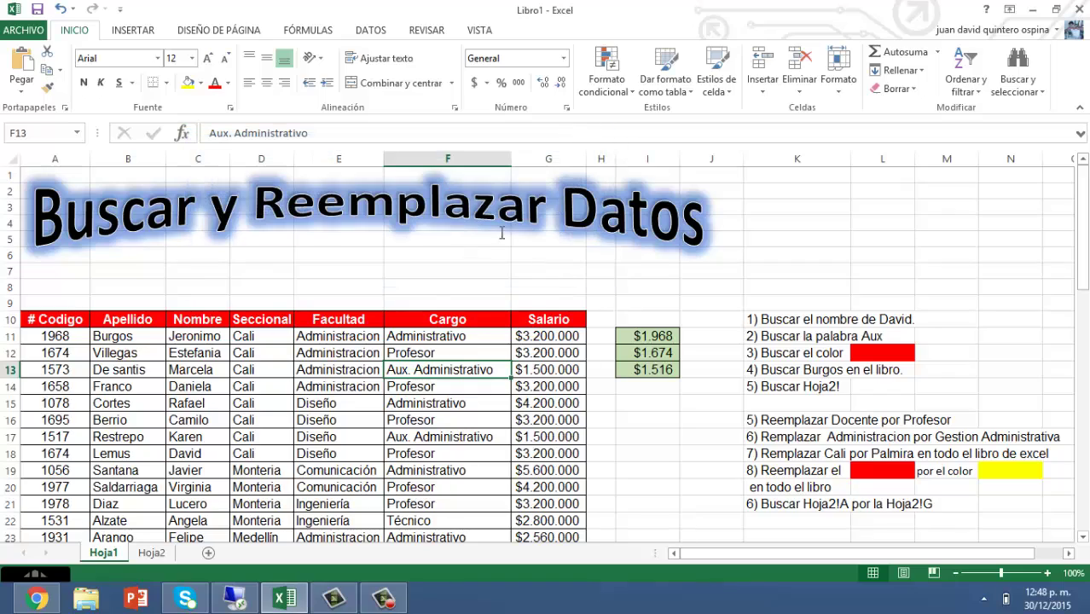
{"action": "mouse_move", "coordinate": [342, 336]}
{"action": "left_mouse_down"}
{"action": "mouse_move", "coordinate": [317, 395]}
{"action": "mouse_move", "coordinate": [323, 597]}
{"action": "left_mouse_up"}
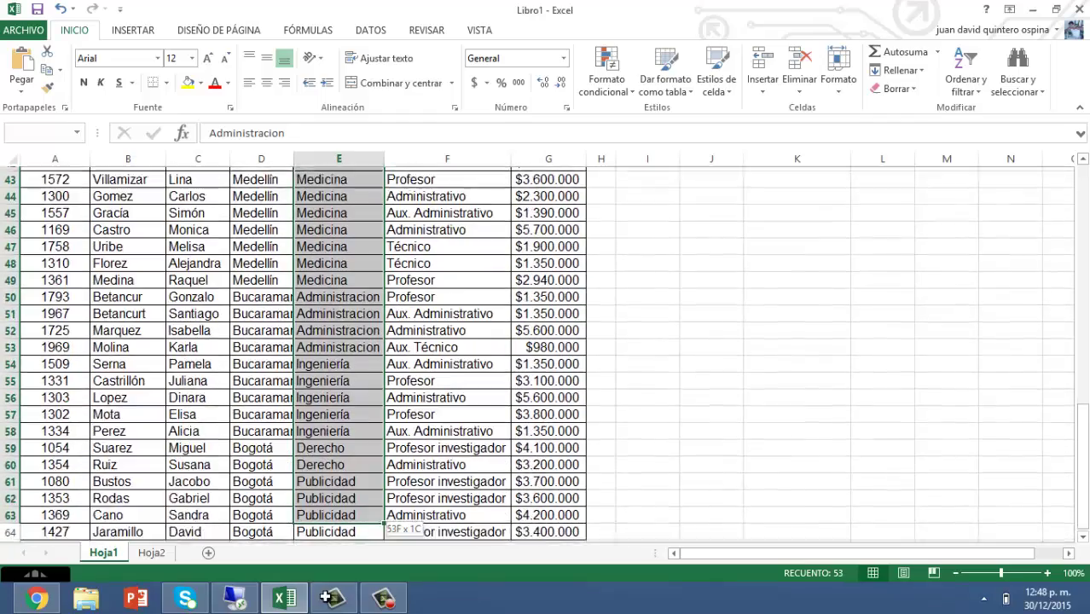
{"action": "left_click_drag", "start_coordinate": [322, 597], "coordinate": [338, 497]}
{"action": "scroll", "coordinate": [338, 497], "scroll_direction": "up", "scroll_amount": 6}
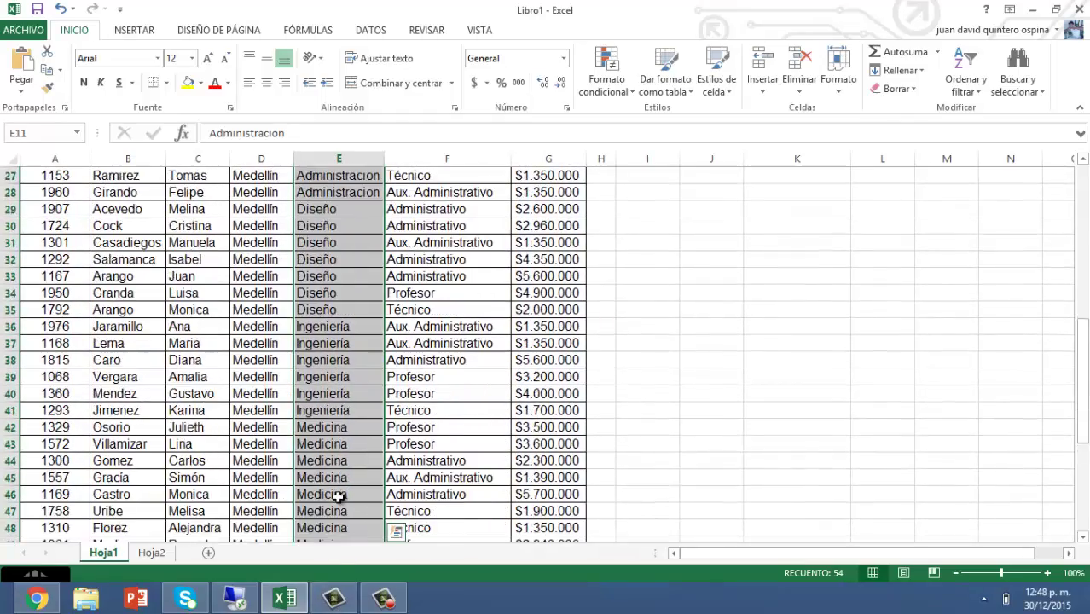
{"action": "scroll", "coordinate": [339, 497], "scroll_direction": "up", "scroll_amount": 5}
{"action": "scroll", "coordinate": [339, 497], "scroll_direction": "up", "scroll_amount": 4}
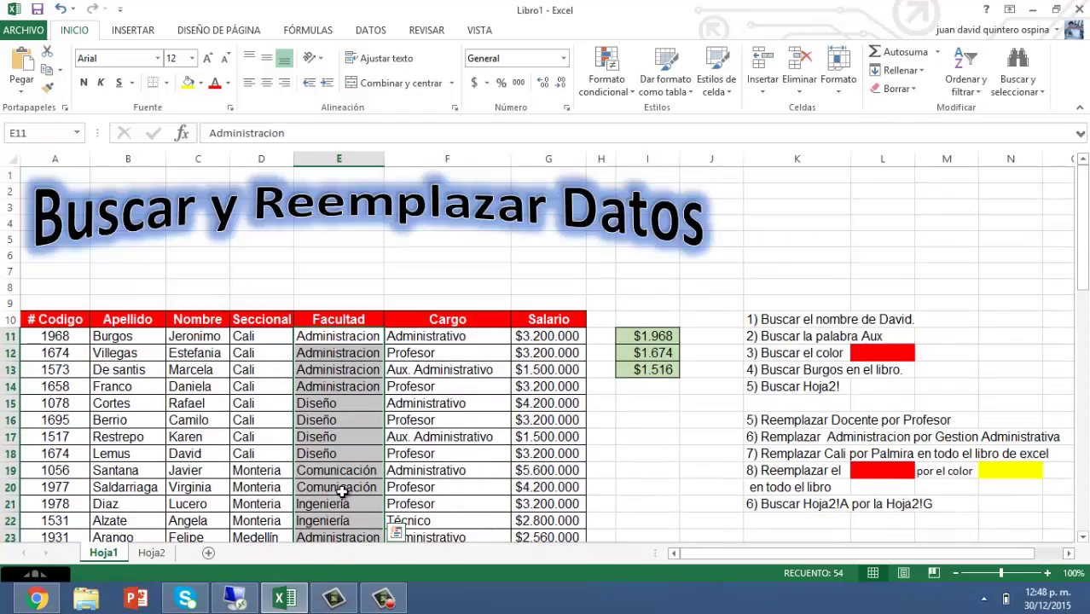
Step: Replace all Administracion with Gestion Administrativa (14 replacements) and close the window
{"action": "key", "text": "ctrl+l"}
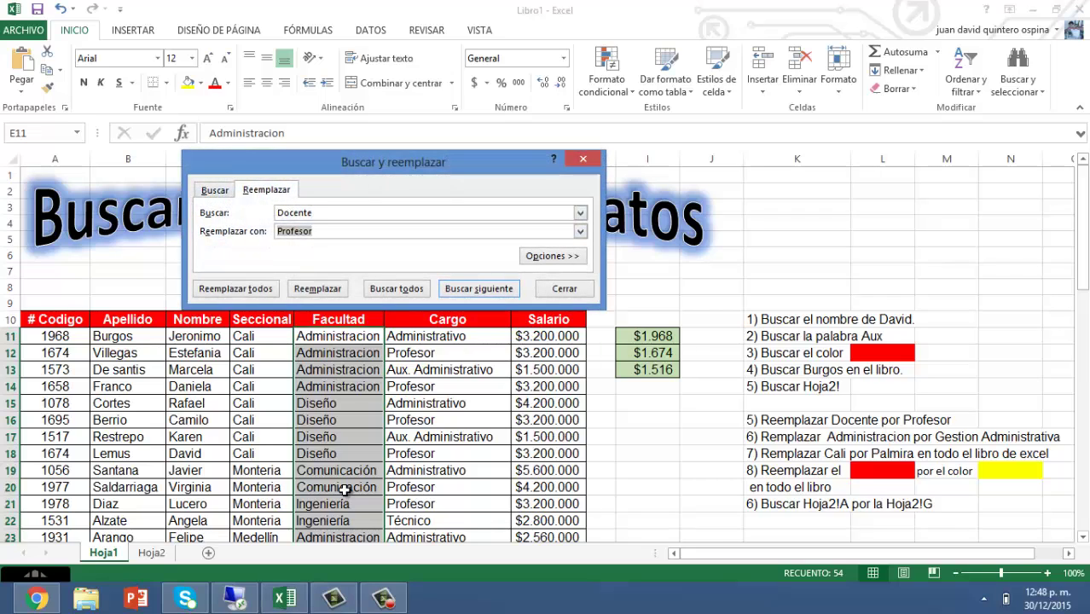
{"action": "left_click_drag", "start_coordinate": [309, 213], "coordinate": [275, 213]}
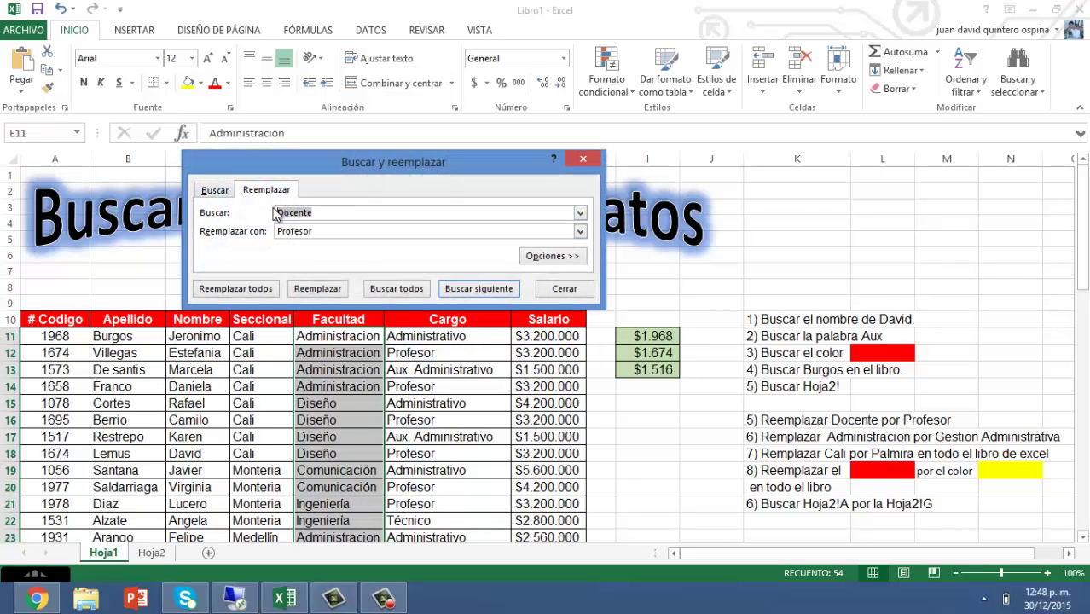
{"action": "type", "text": "Administr"}
{"action": "type", "text": "acion"}
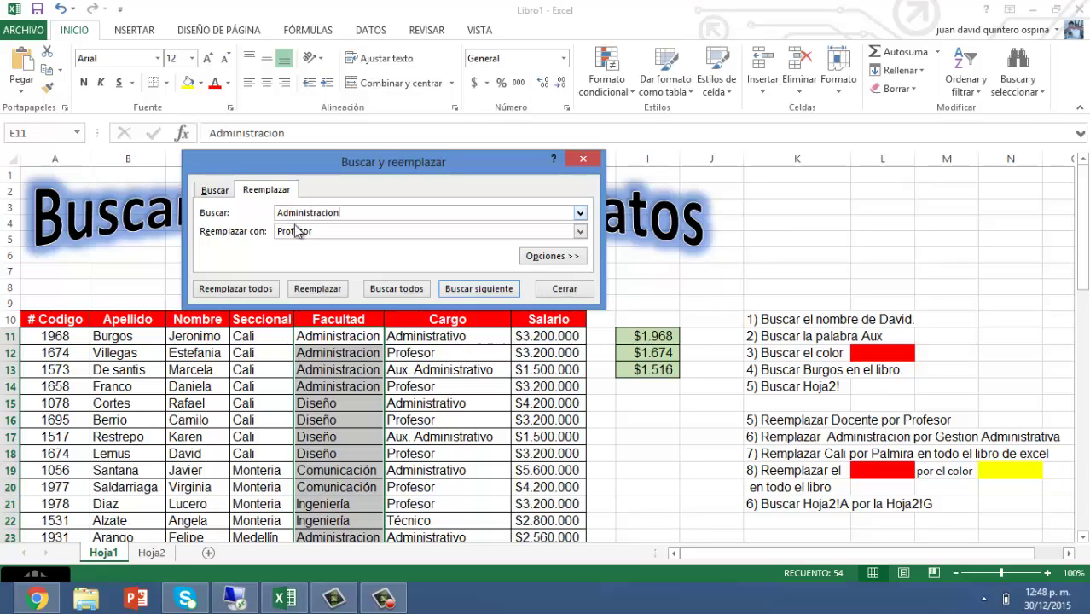
{"action": "left_click_drag", "start_coordinate": [310, 231], "coordinate": [253, 236]}
{"action": "type", "text": "Gestion "}
{"action": "type", "text": "Adminis"}
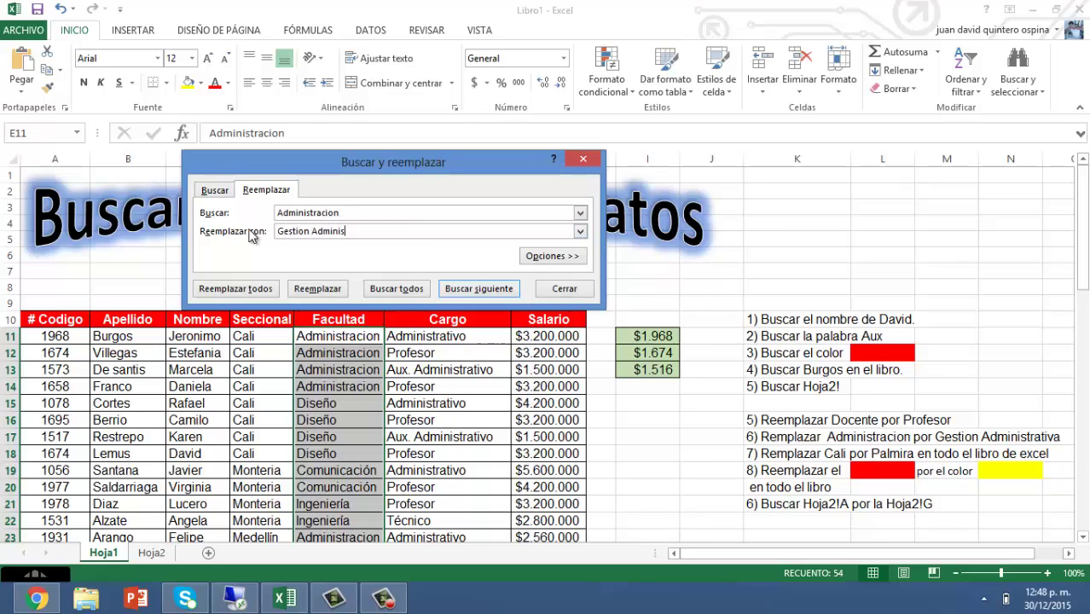
{"action": "type", "text": "trativa"}
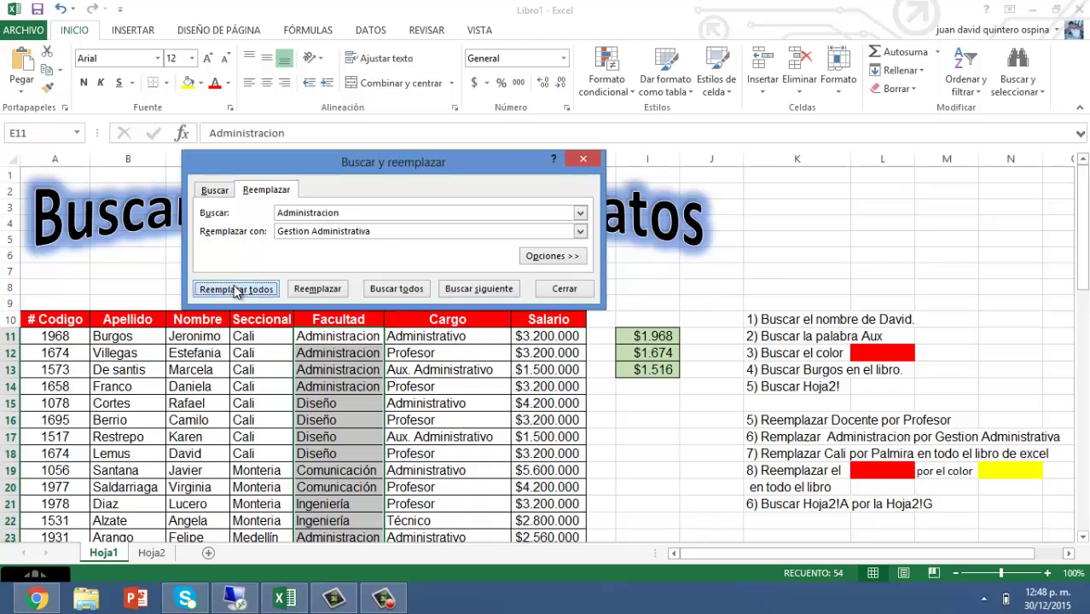
{"action": "left_click", "coordinate": [235, 289]}
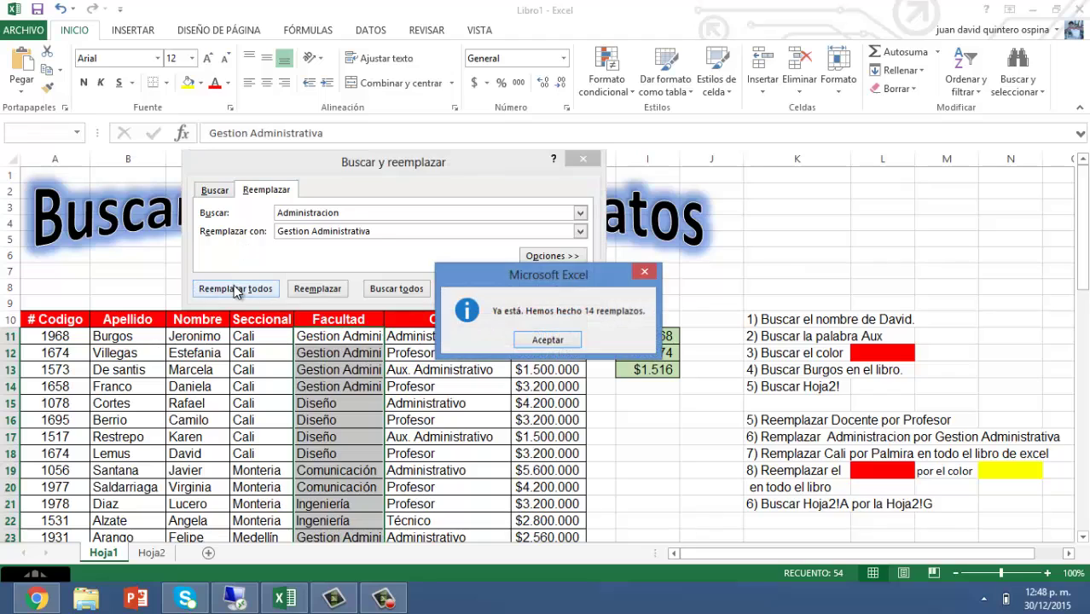
{"action": "left_click", "coordinate": [561, 340]}
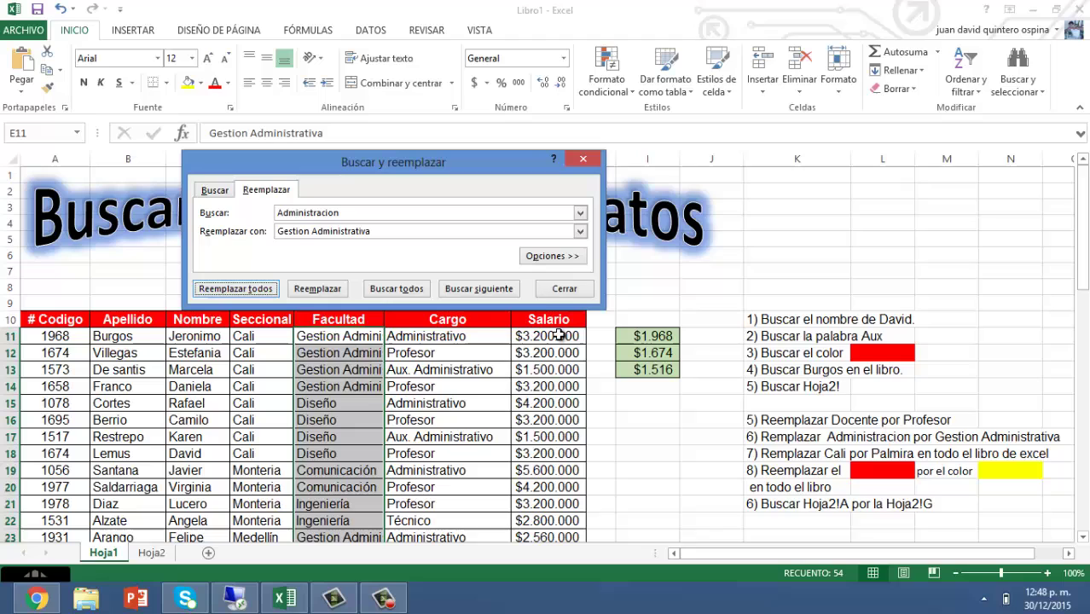
{"action": "left_click", "coordinate": [565, 290]}
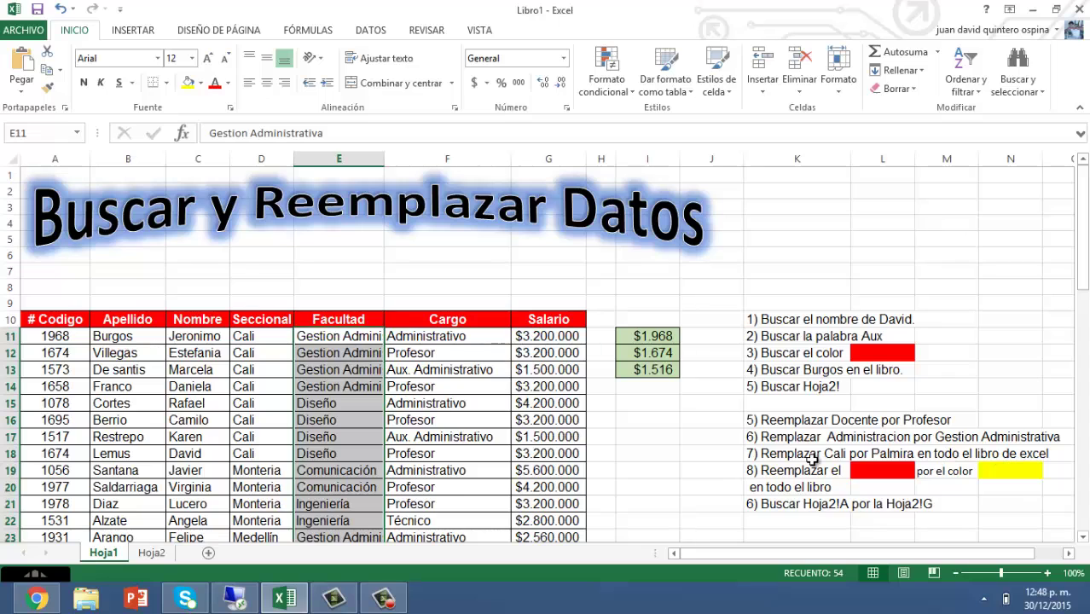
{"action": "left_click", "coordinate": [811, 459]}
{"action": "left_click", "coordinate": [438, 438]}
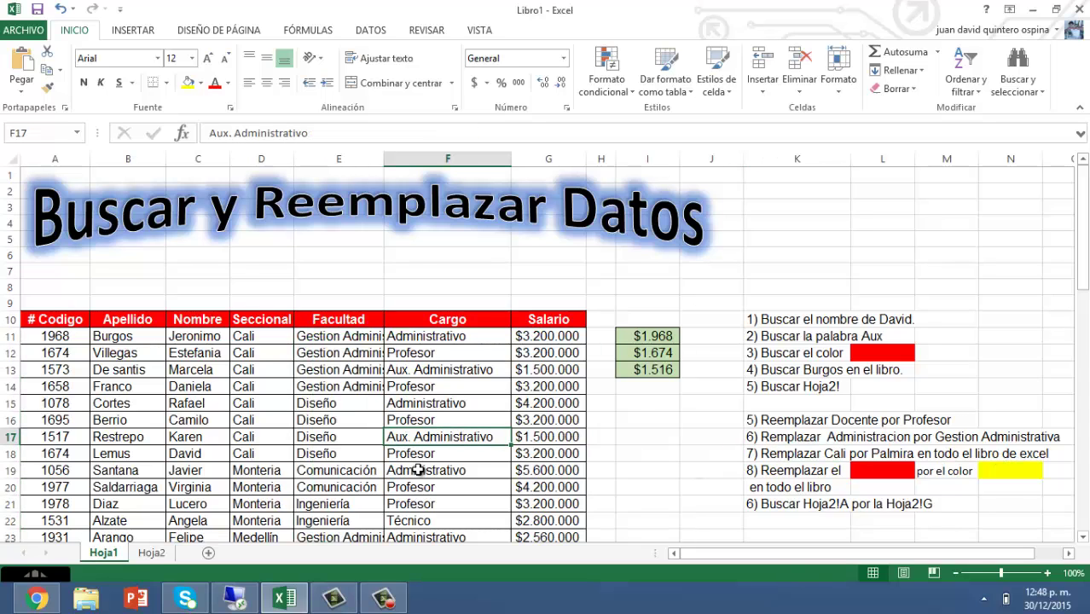
{"action": "left_click", "coordinate": [154, 553]}
{"action": "left_click", "coordinate": [241, 197]}
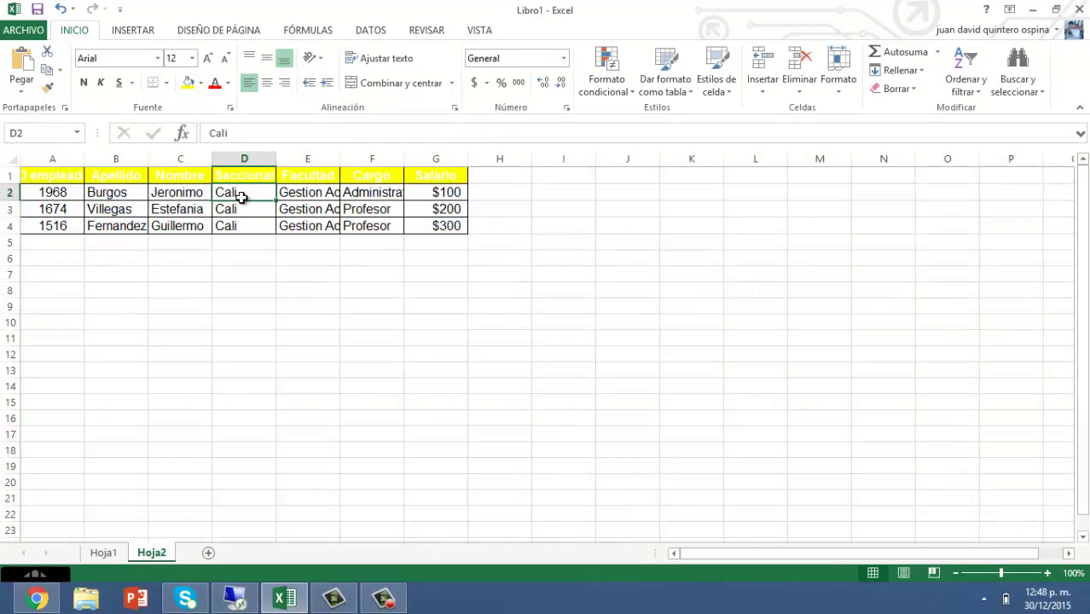
{"action": "left_click_drag", "start_coordinate": [241, 197], "coordinate": [243, 225]}
{"action": "left_click", "coordinate": [103, 552]}
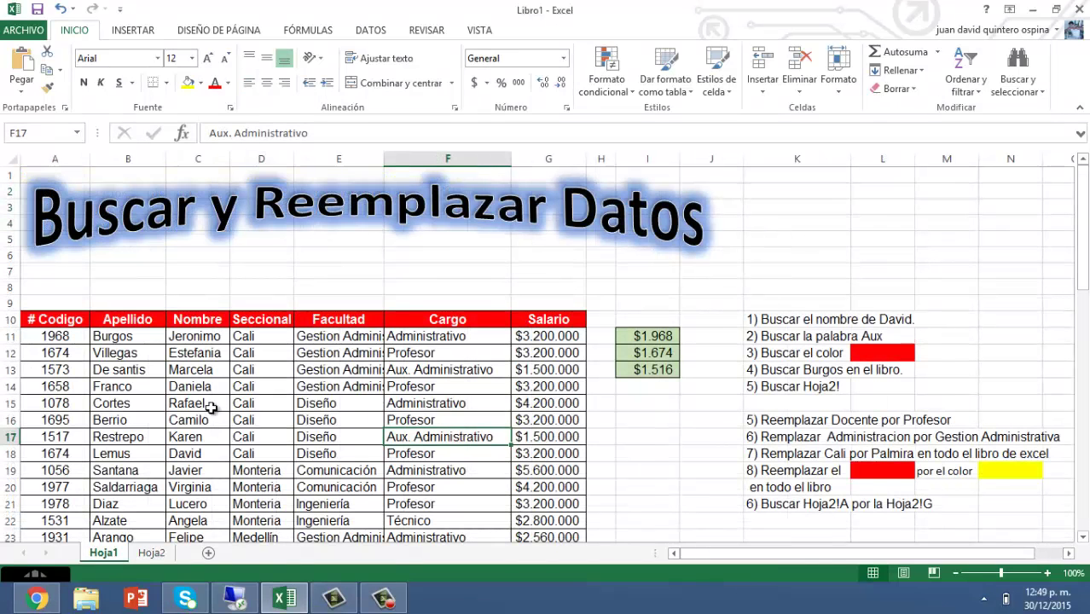
{"action": "left_click_drag", "start_coordinate": [256, 353], "coordinate": [251, 416]}
{"action": "left_click", "coordinate": [158, 372]}
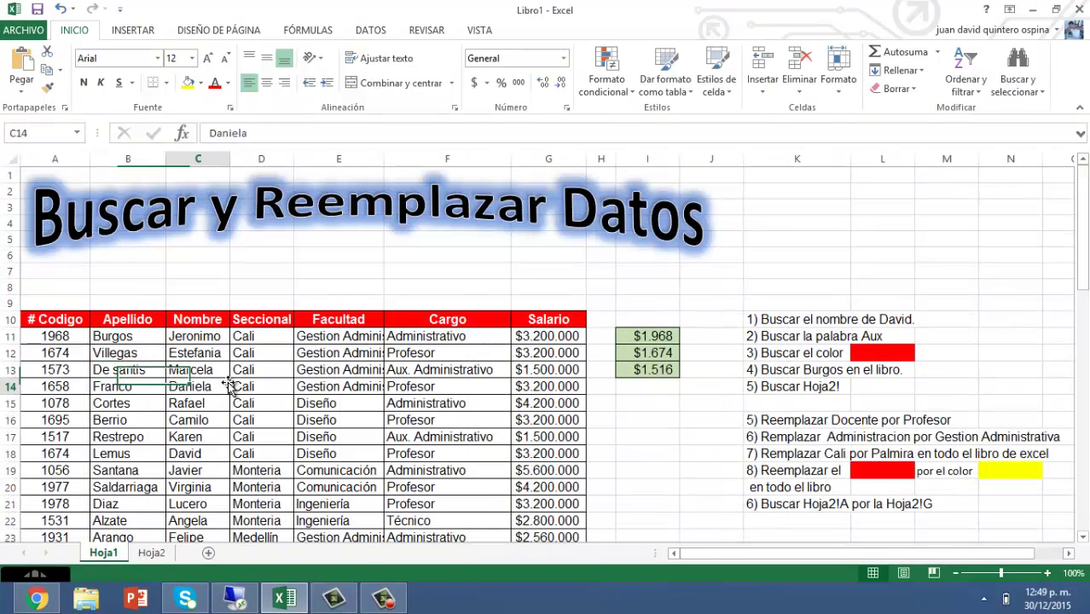
Step: Set Find and Replace to search for Cali and replace it with Palmira
{"action": "left_click", "coordinate": [203, 369]}
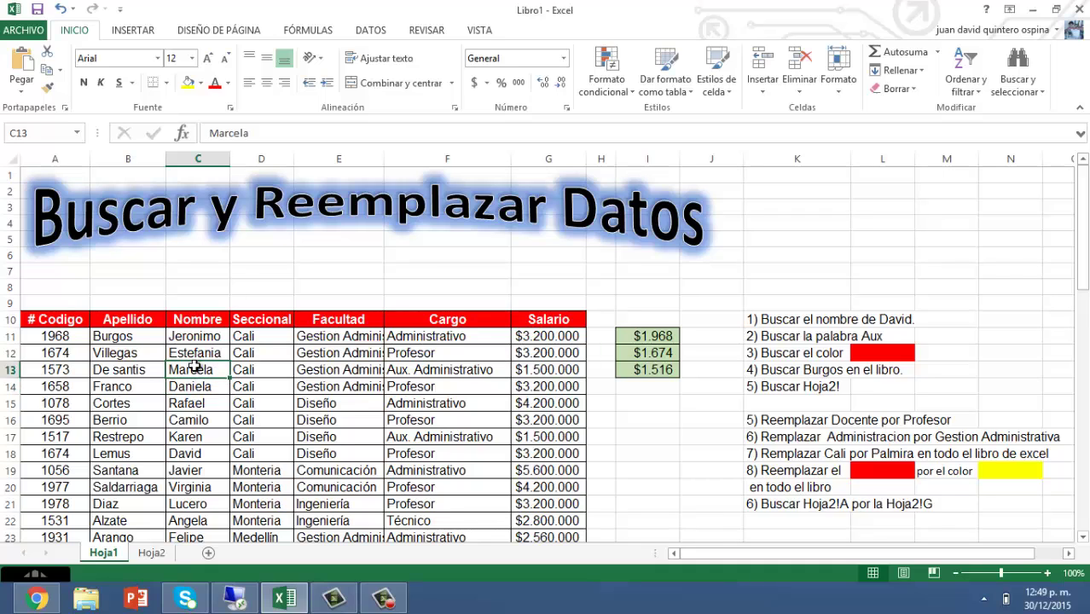
{"action": "key", "text": "ctrl+h"}
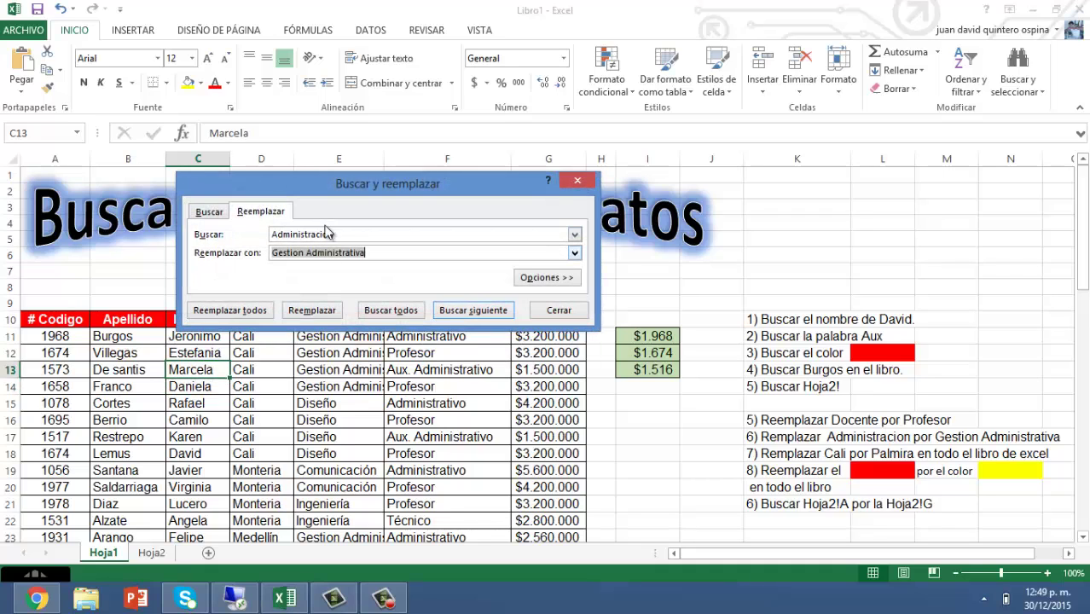
{"action": "left_click_drag", "start_coordinate": [346, 231], "coordinate": [252, 234]}
{"action": "type", "text": "ali"}
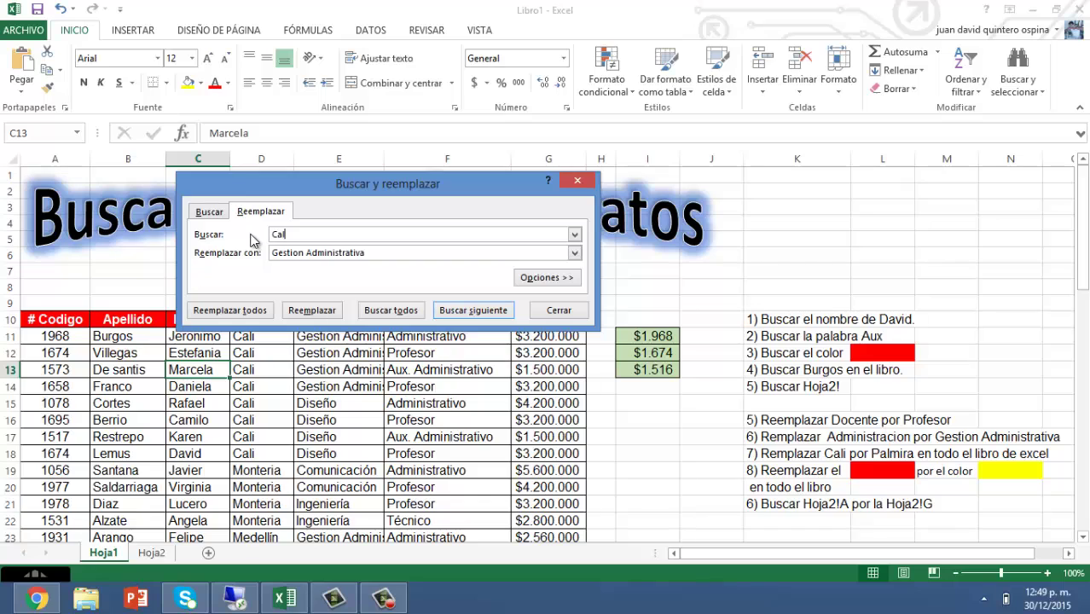
{"action": "left_click_drag", "start_coordinate": [394, 253], "coordinate": [266, 256]}
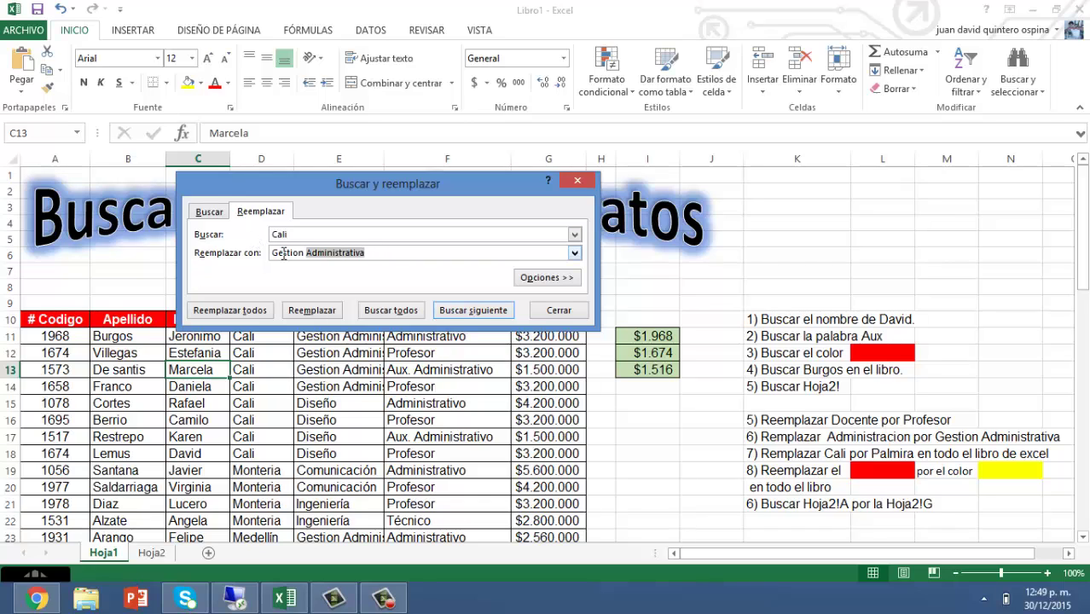
{"action": "type", "text": "P"}
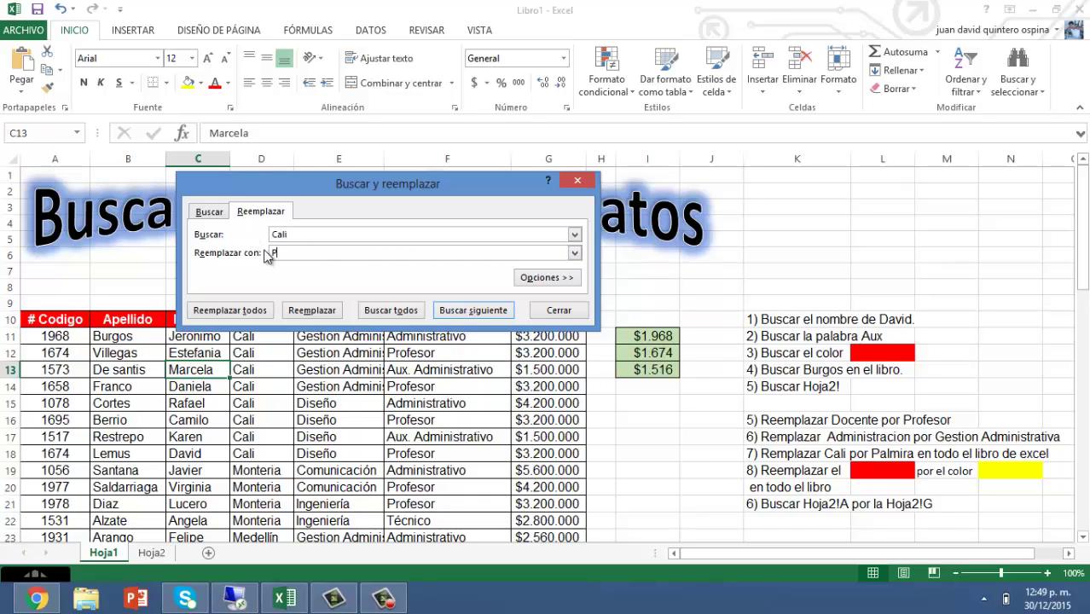
{"action": "type", "text": "almira"}
Step: Set the search scope to Libro and replace all, accepting the 12-replacement message
{"action": "left_click", "coordinate": [543, 278]}
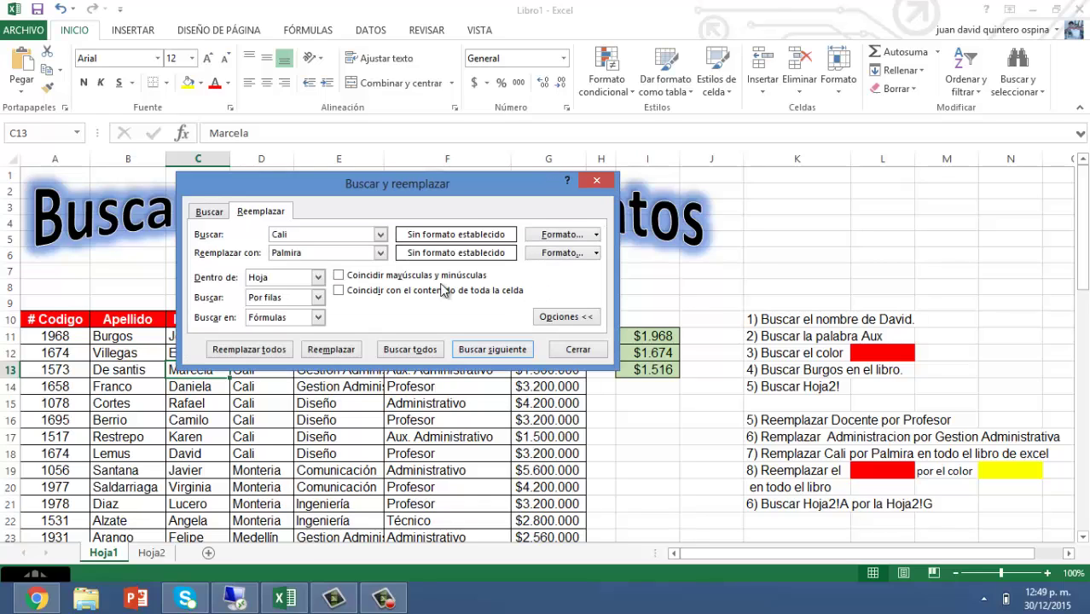
{"action": "left_click", "coordinate": [317, 277]}
{"action": "left_click", "coordinate": [258, 302]}
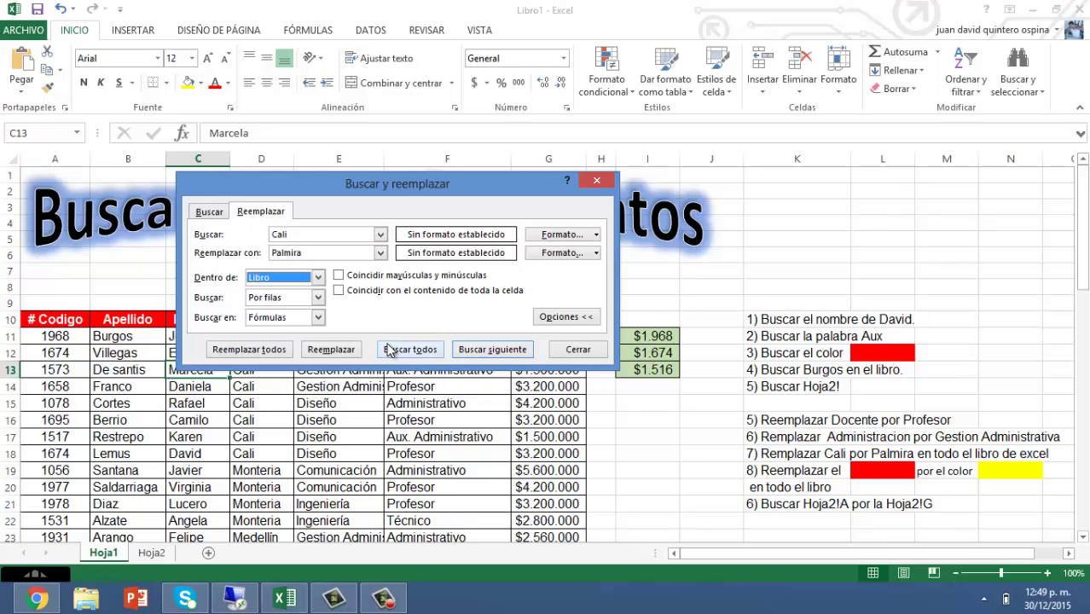
{"action": "left_click_drag", "start_coordinate": [396, 194], "coordinate": [582, 105]}
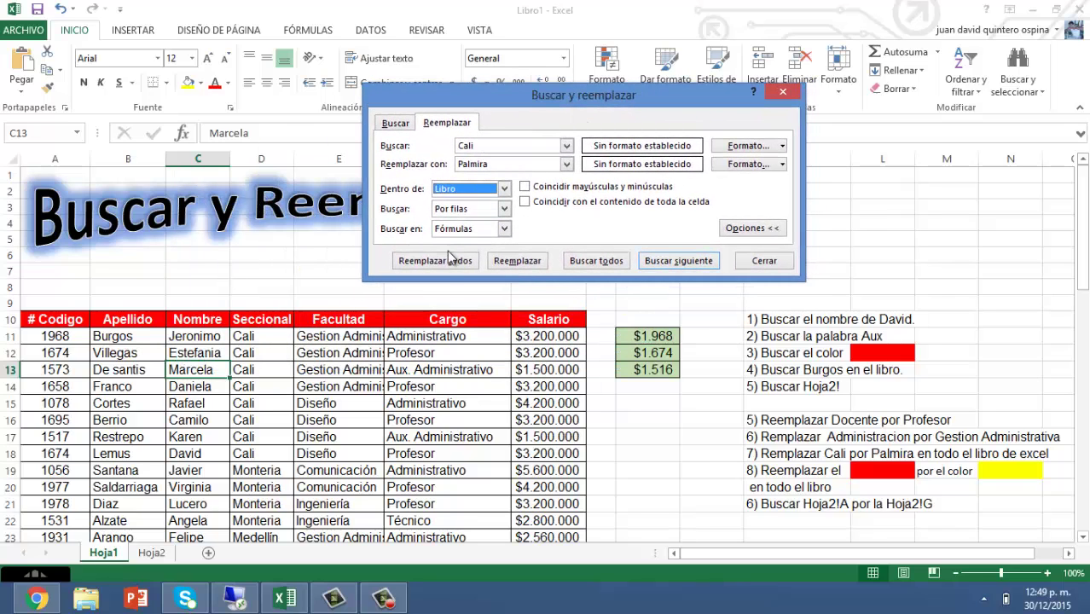
{"action": "left_click", "coordinate": [442, 264]}
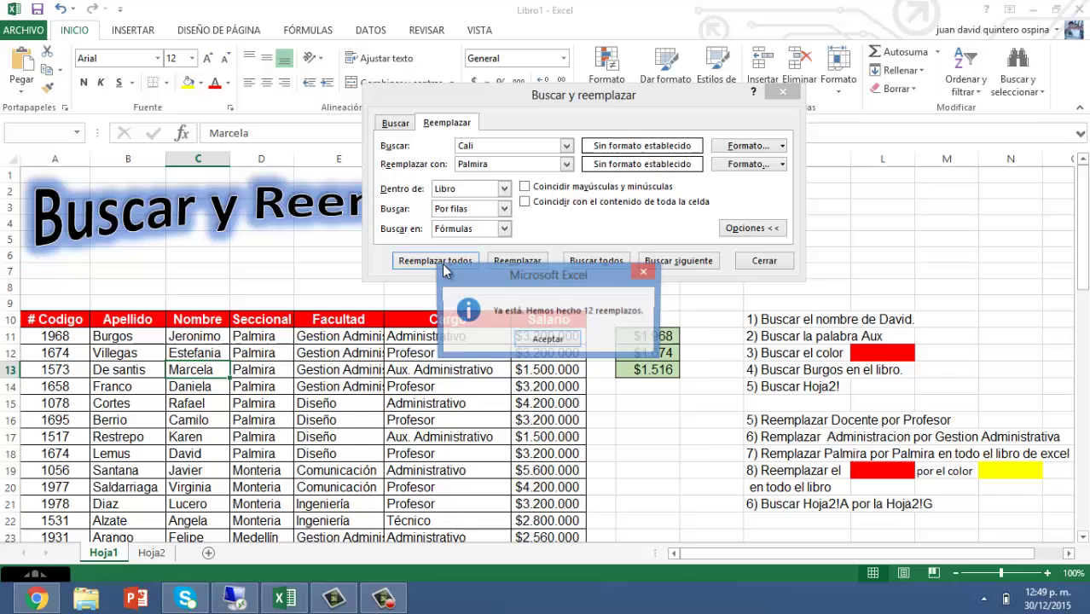
{"action": "left_click", "coordinate": [538, 341]}
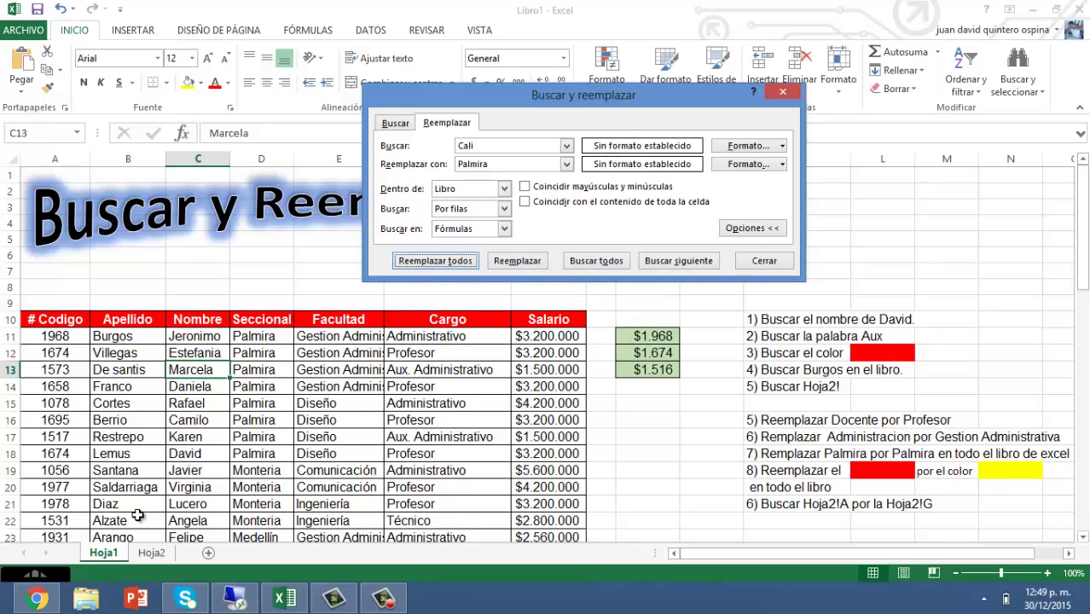
Step: Check Hoja2 for Palmira, return to Hoja1, and review exercise 8 in K19
{"action": "left_click", "coordinate": [147, 554]}
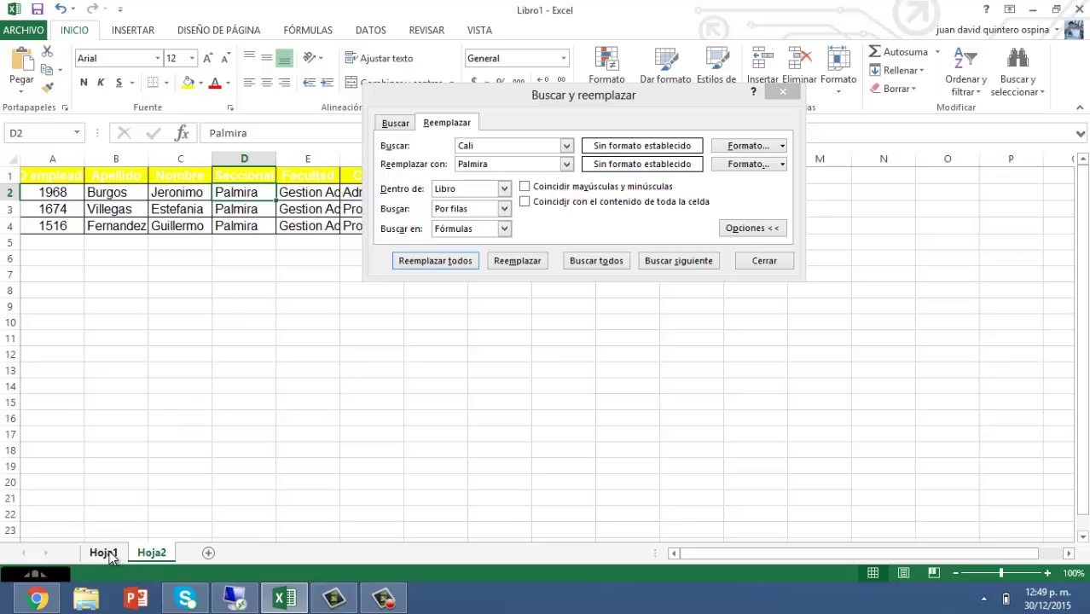
{"action": "left_click", "coordinate": [107, 553]}
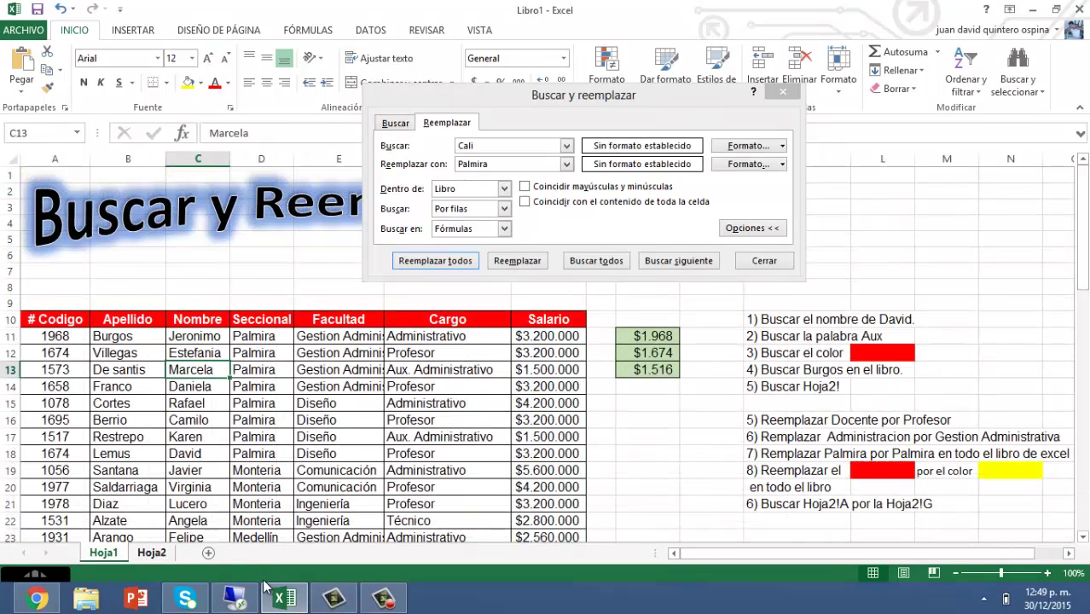
{"action": "left_click", "coordinate": [770, 470]}
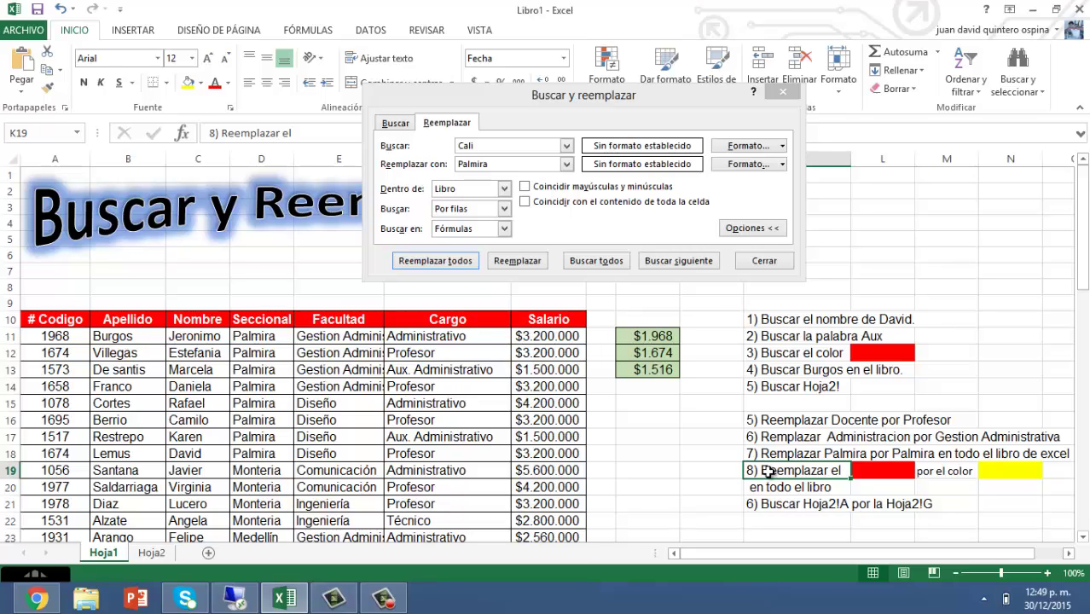
{"action": "left_click", "coordinate": [199, 338]}
Step: Clear the Cali and Palmira text and set the search format to a red fill
{"action": "left_click", "coordinate": [428, 143]}
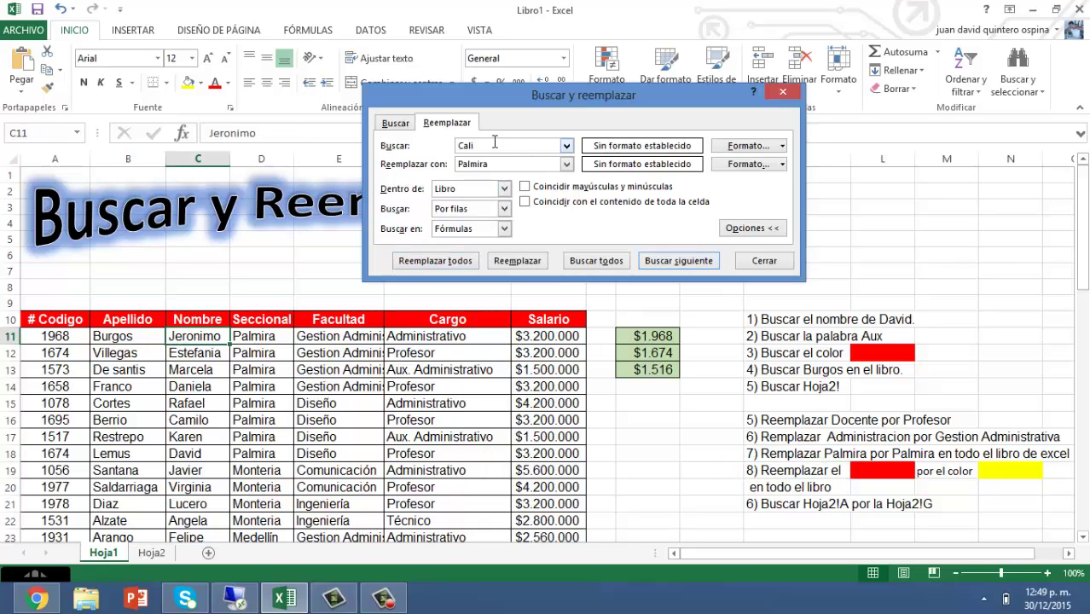
{"action": "key", "text": "Delete"}
{"action": "key", "text": "Tab"}
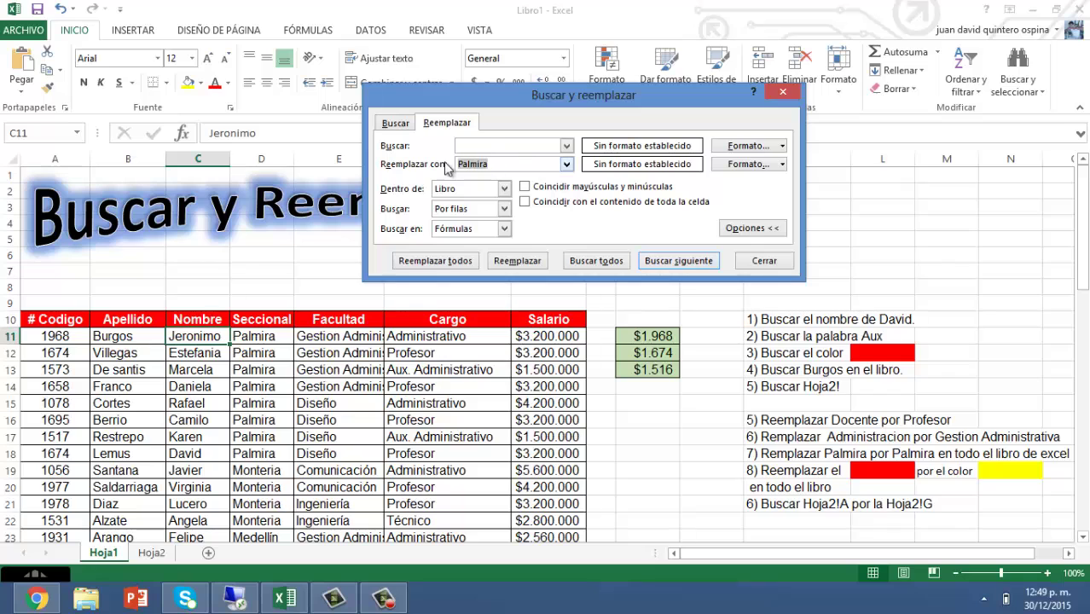
{"action": "key", "text": "Delete"}
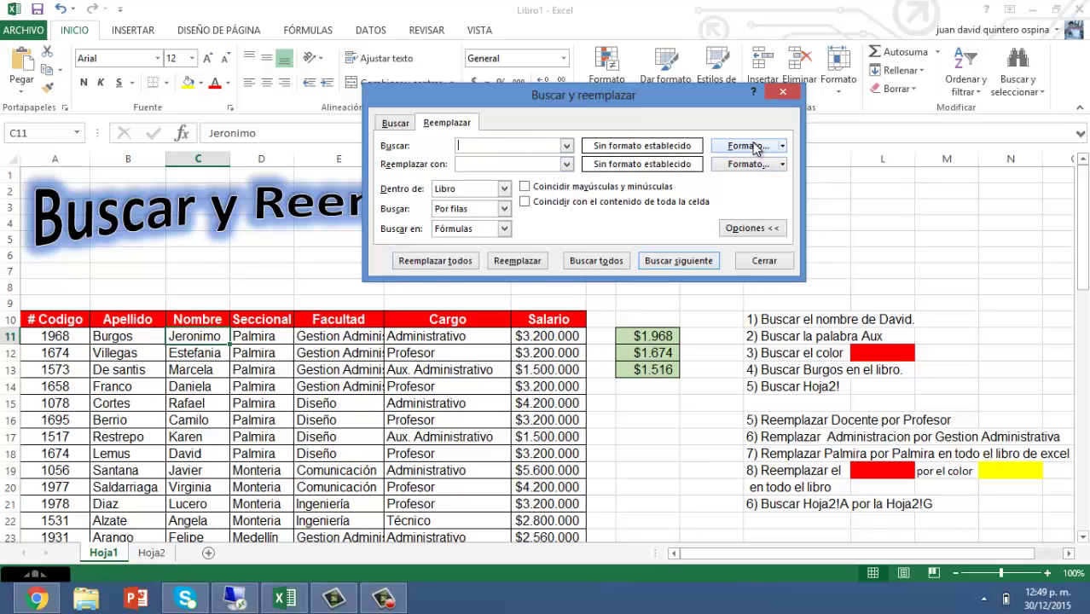
{"action": "left_click", "coordinate": [747, 146]}
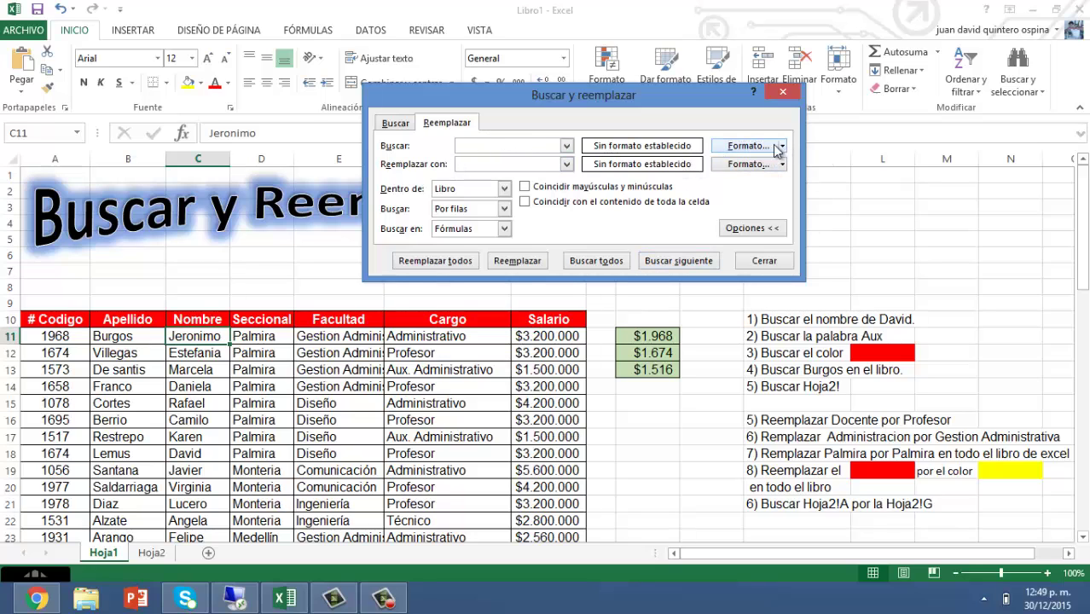
{"action": "left_click", "coordinate": [770, 146]}
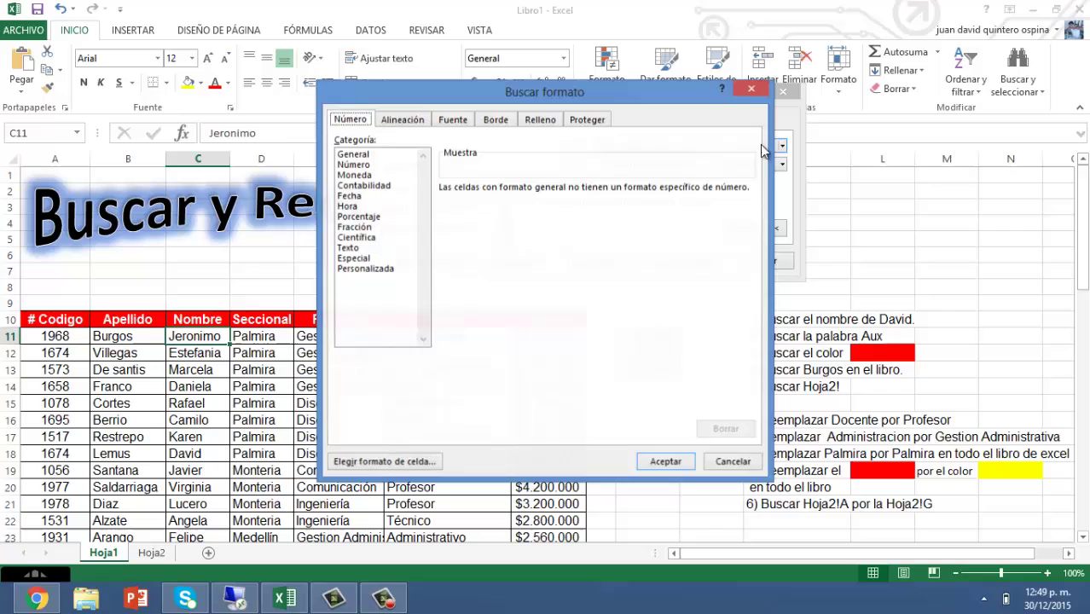
{"action": "left_click", "coordinate": [536, 121]}
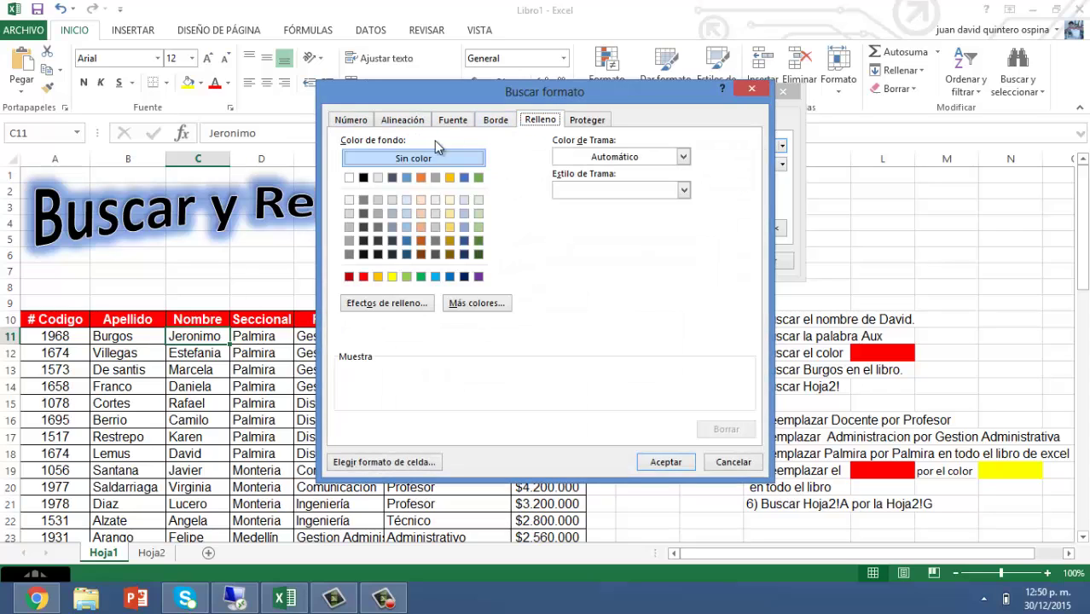
{"action": "left_click", "coordinate": [363, 276]}
{"action": "left_click", "coordinate": [666, 462]}
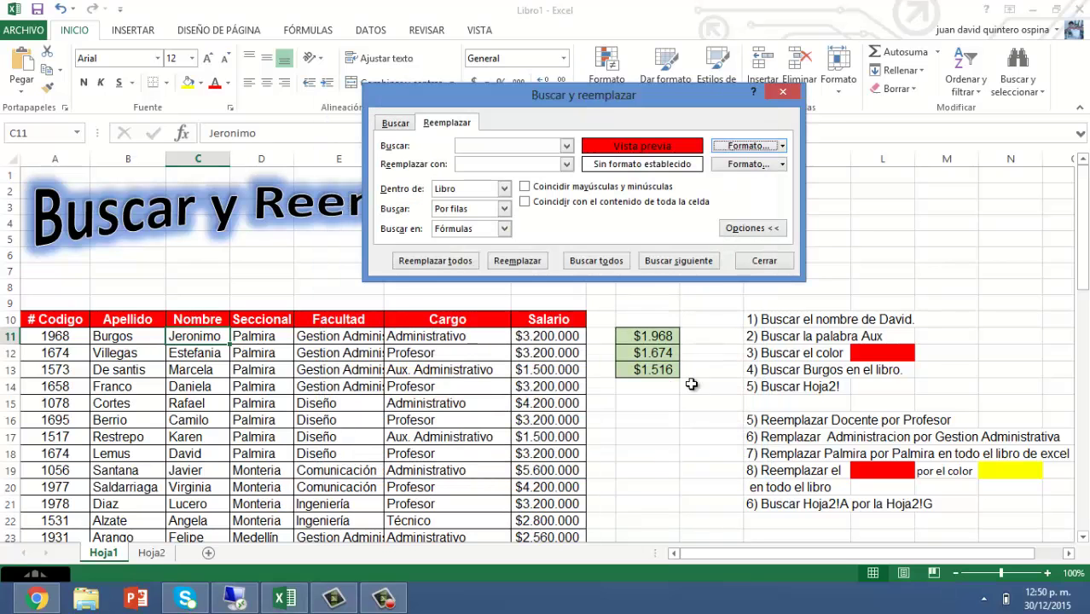
Step: Set the replacement format to a yellow fill and replace all, making 9 replacements
{"action": "left_click", "coordinate": [738, 165]}
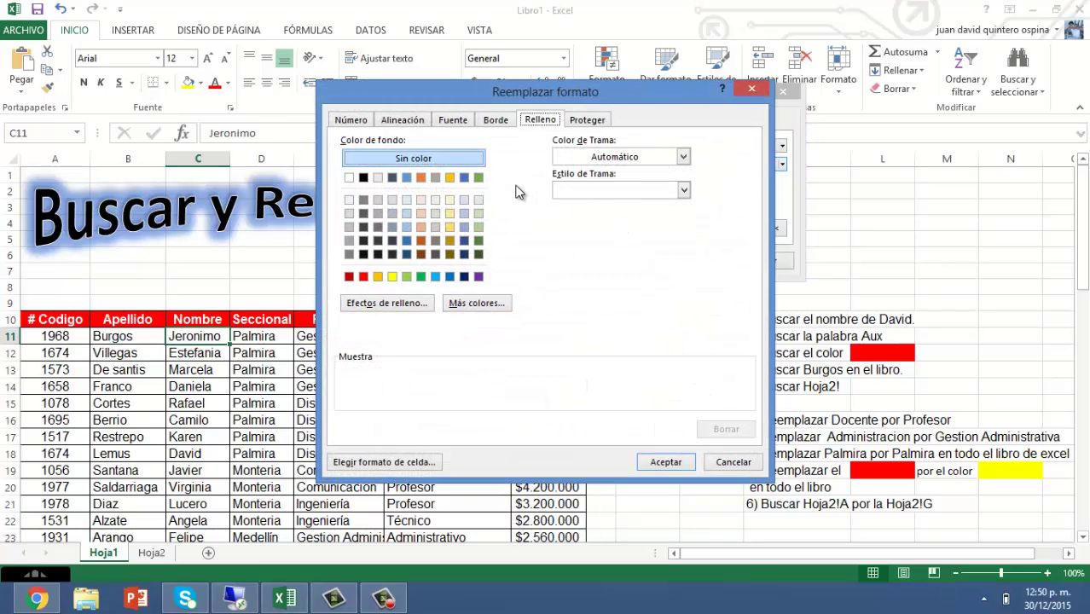
{"action": "left_click", "coordinate": [391, 276]}
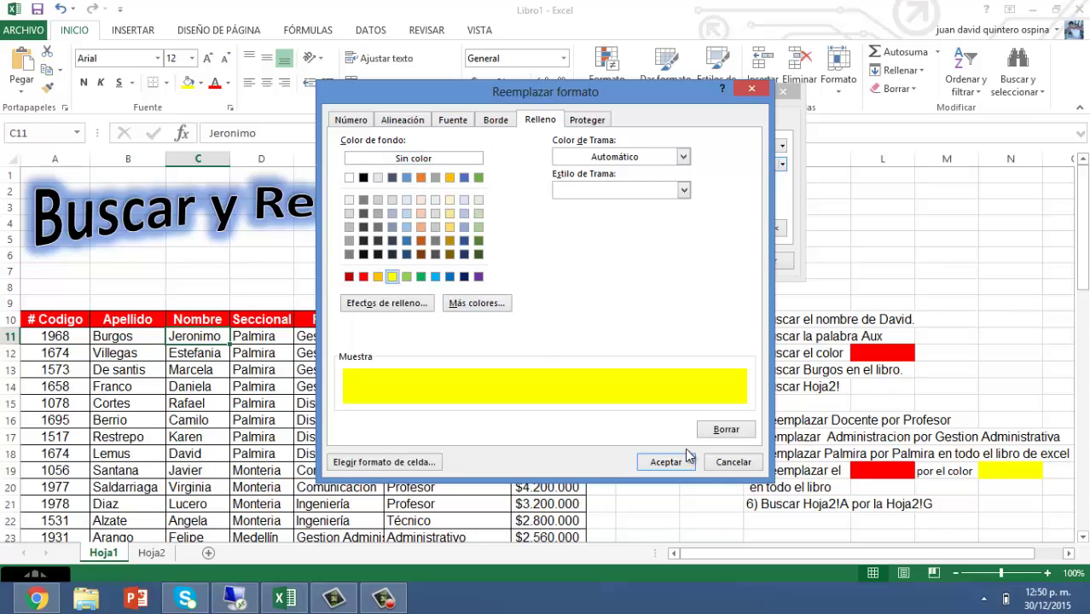
{"action": "left_click", "coordinate": [665, 462]}
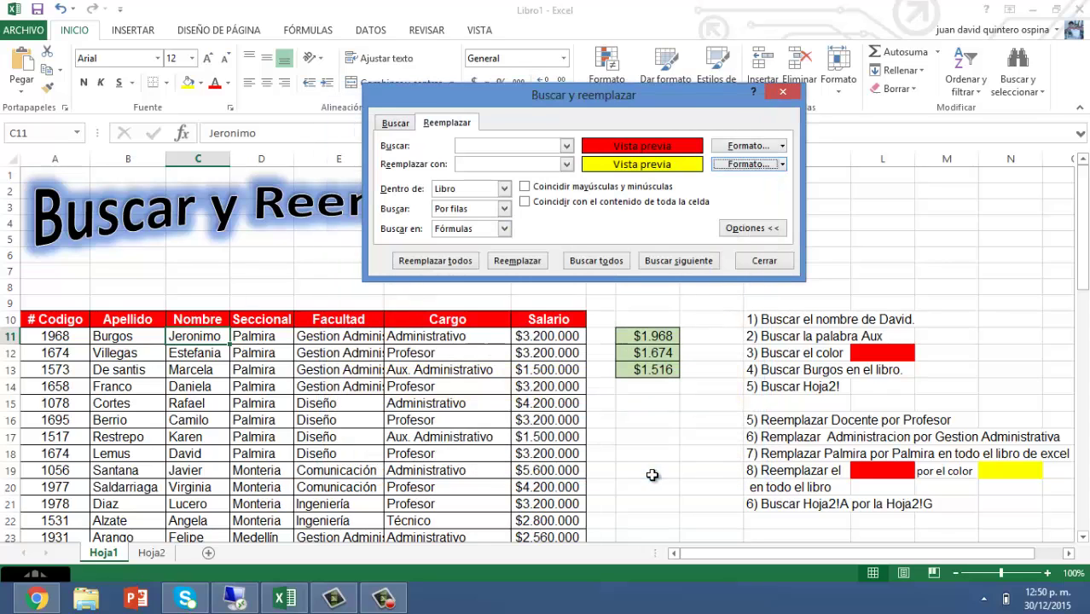
{"action": "left_click", "coordinate": [432, 263]}
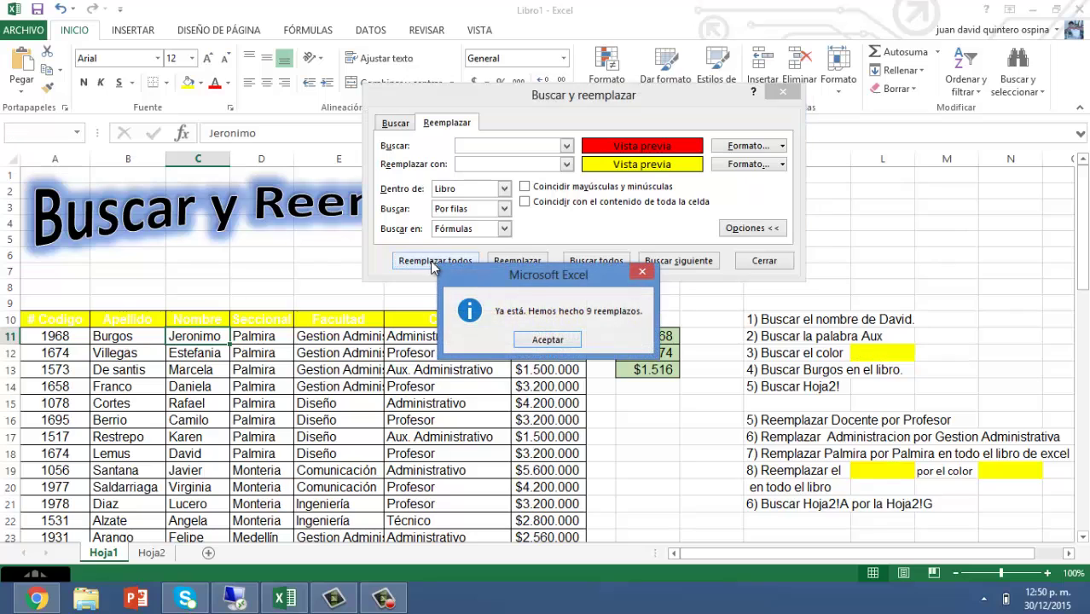
{"action": "left_click", "coordinate": [543, 339]}
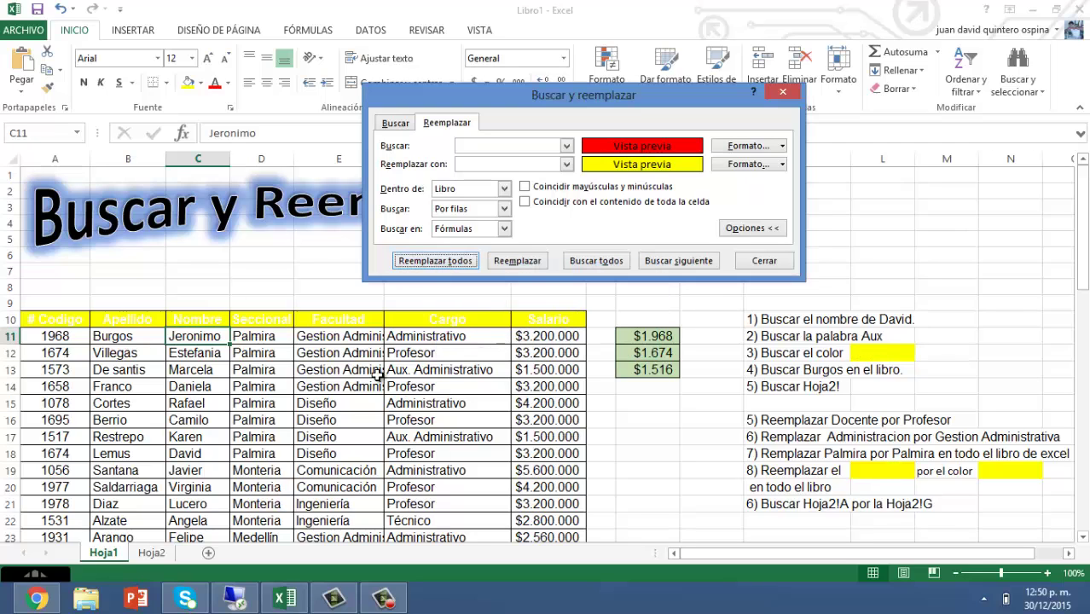
Step: Check Hoja2, return to Hoja1, and clear both the red search and yellow replacement formats
{"action": "left_click", "coordinate": [151, 553]}
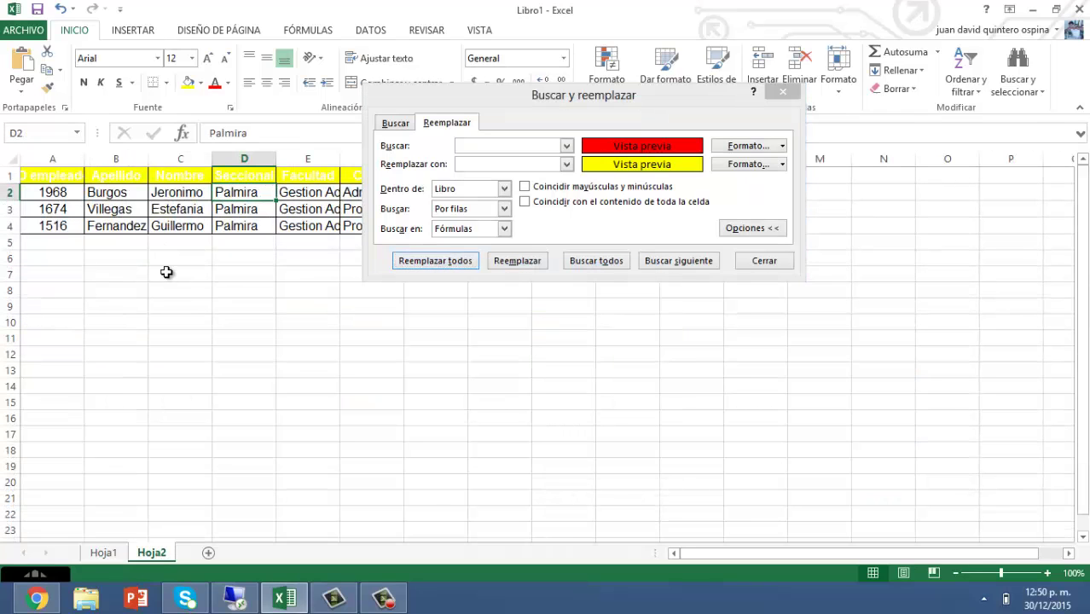
{"action": "left_click", "coordinate": [104, 553]}
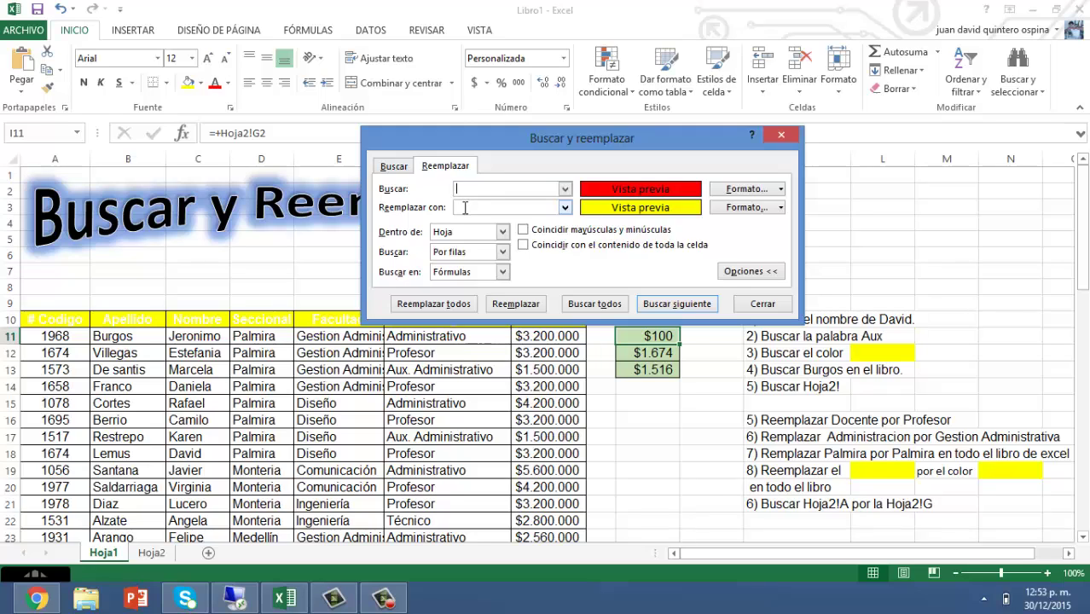
{"action": "left_click", "coordinate": [742, 189]}
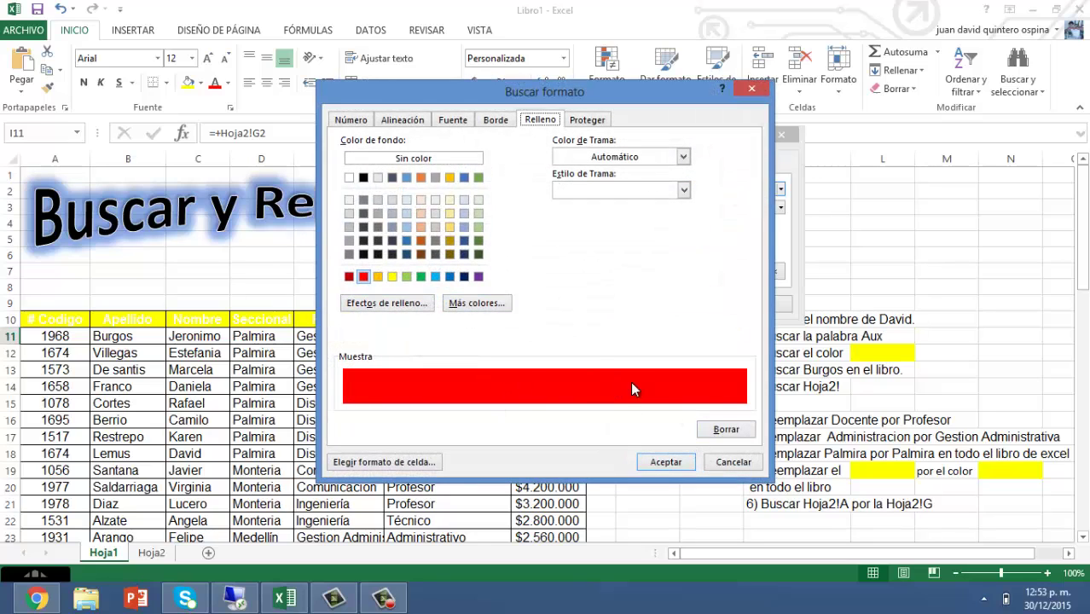
{"action": "left_click", "coordinate": [725, 429]}
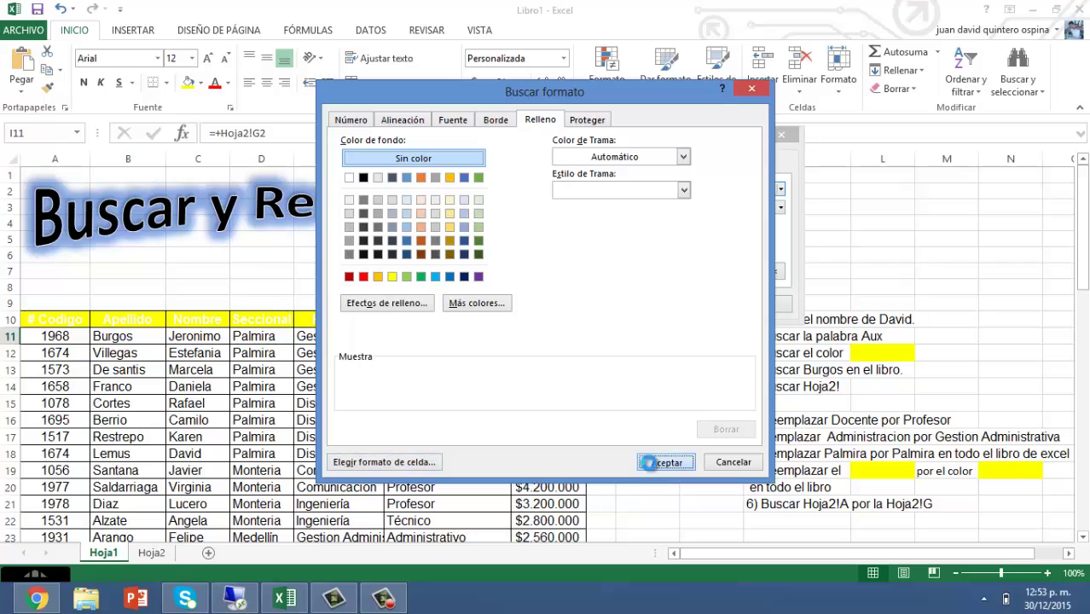
{"action": "left_click", "coordinate": [665, 461]}
{"action": "left_click", "coordinate": [740, 208]}
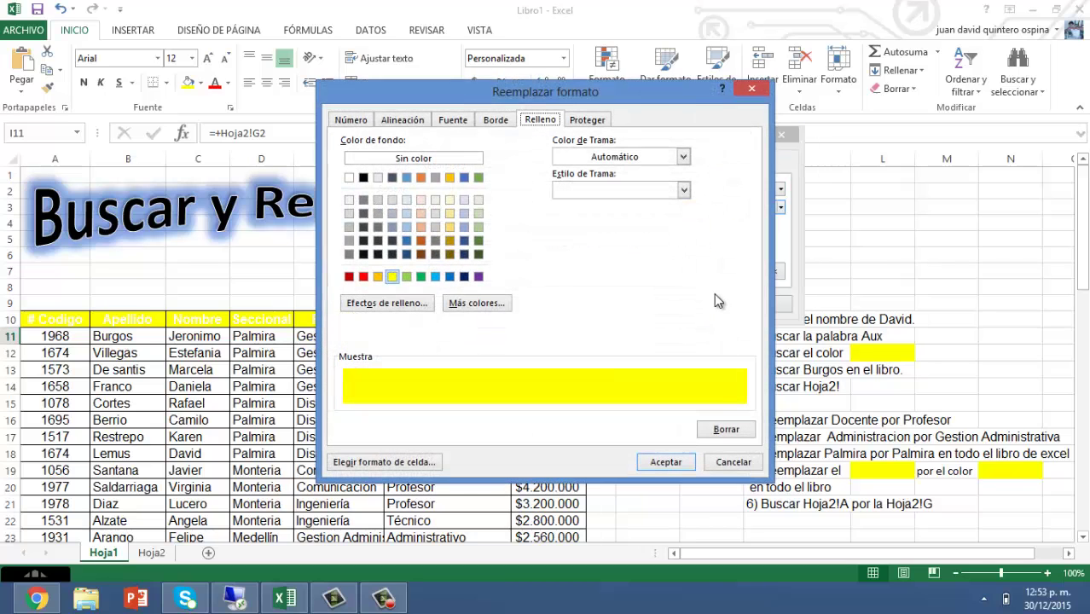
{"action": "left_click", "coordinate": [725, 429]}
{"action": "left_click", "coordinate": [662, 462]}
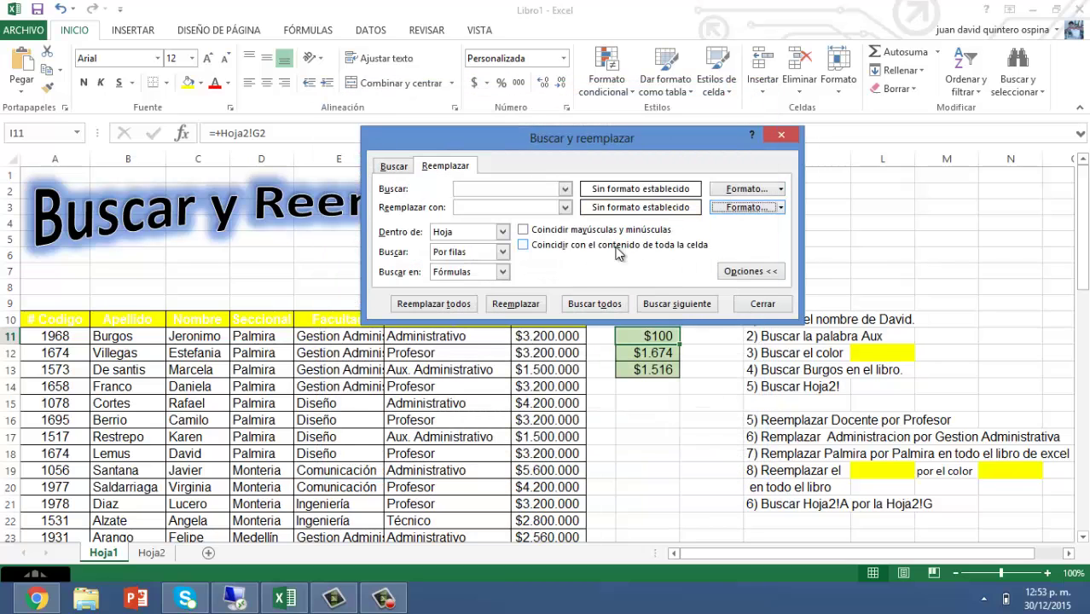
Step: Close the Find and Replace window and review the Hoja2!A to Hoja2!G exercise
{"action": "left_click", "coordinate": [743, 273]}
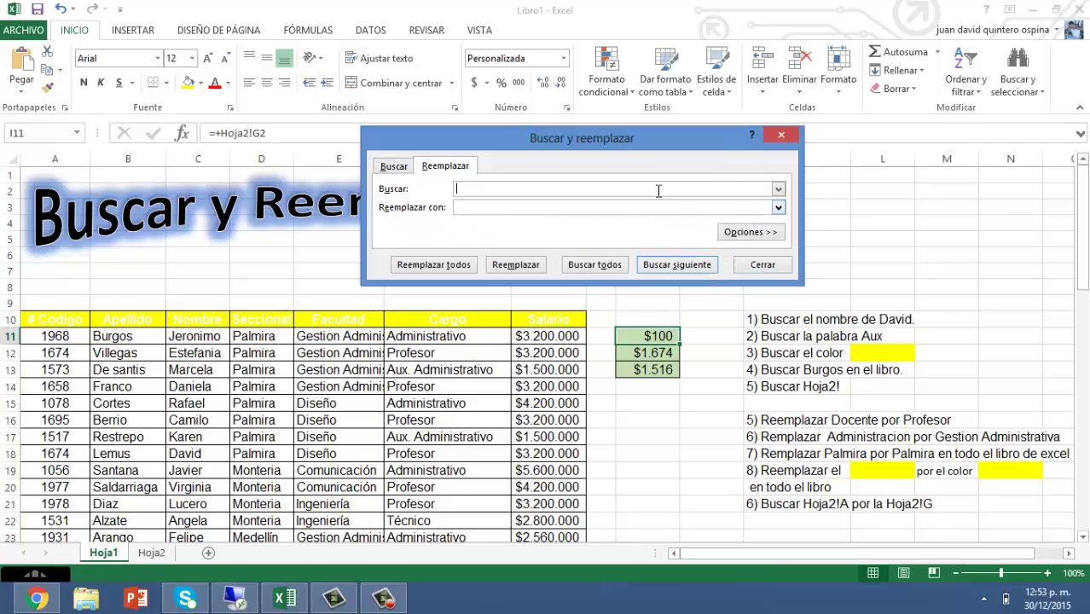
{"action": "left_click", "coordinate": [774, 135]}
{"action": "left_click", "coordinate": [781, 504]}
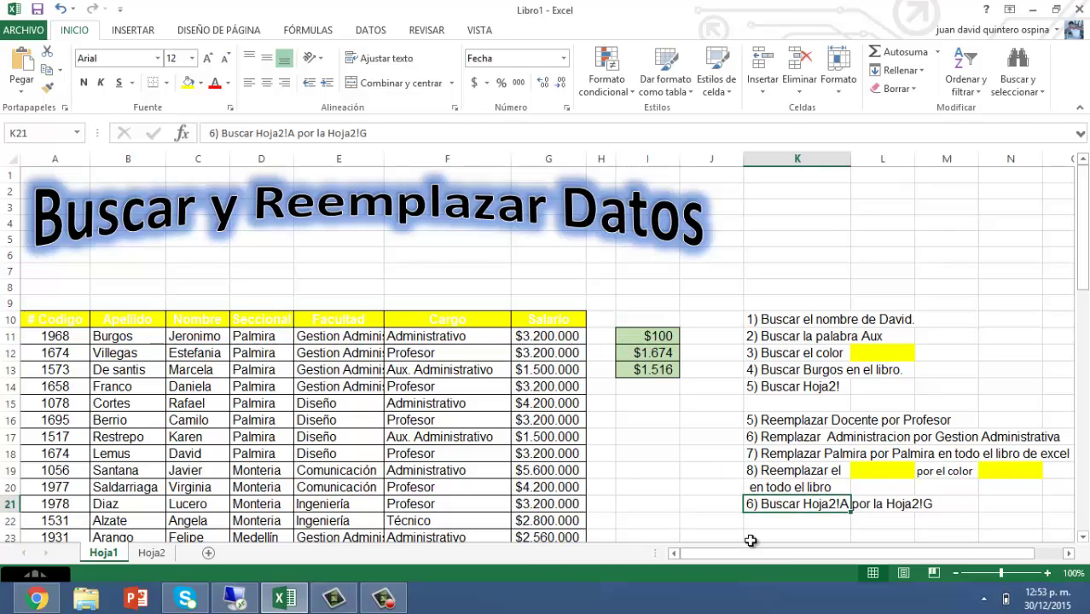
Step: Copy I12's formula into I11 so it shows =+Hoja2!A2 ($1.968)
{"action": "left_click", "coordinate": [647, 351]}
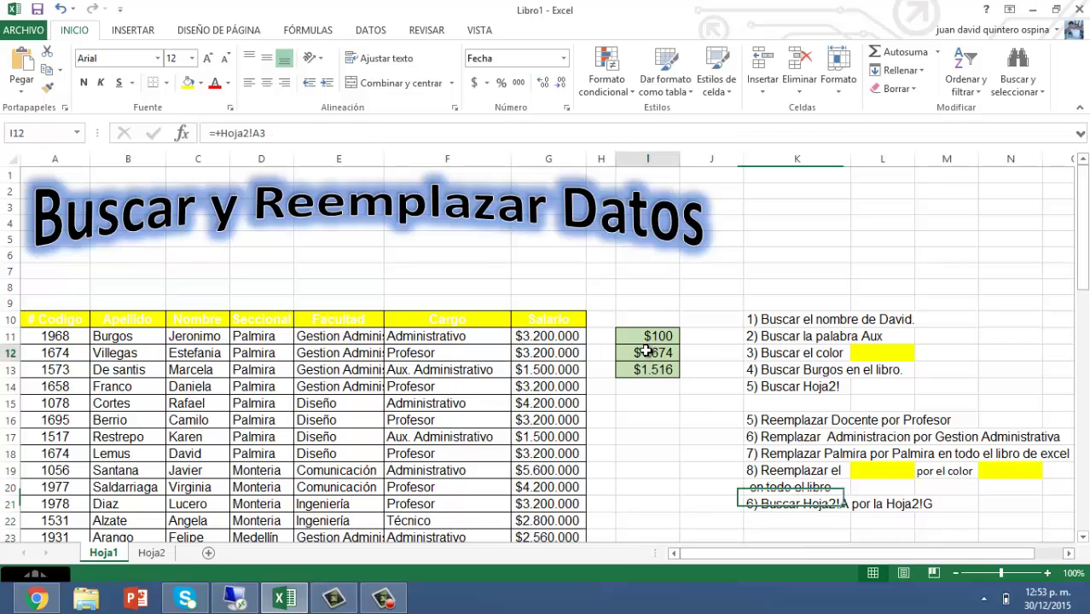
{"action": "key", "text": "ctrl+c"}
{"action": "left_click", "coordinate": [663, 338]}
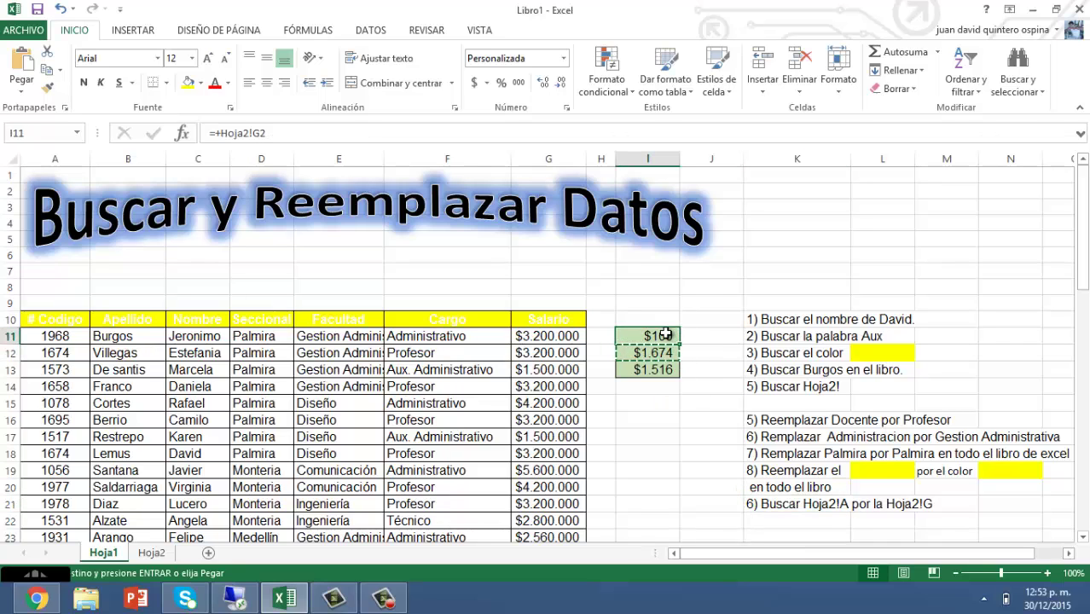
{"action": "key", "text": "ctrl+v"}
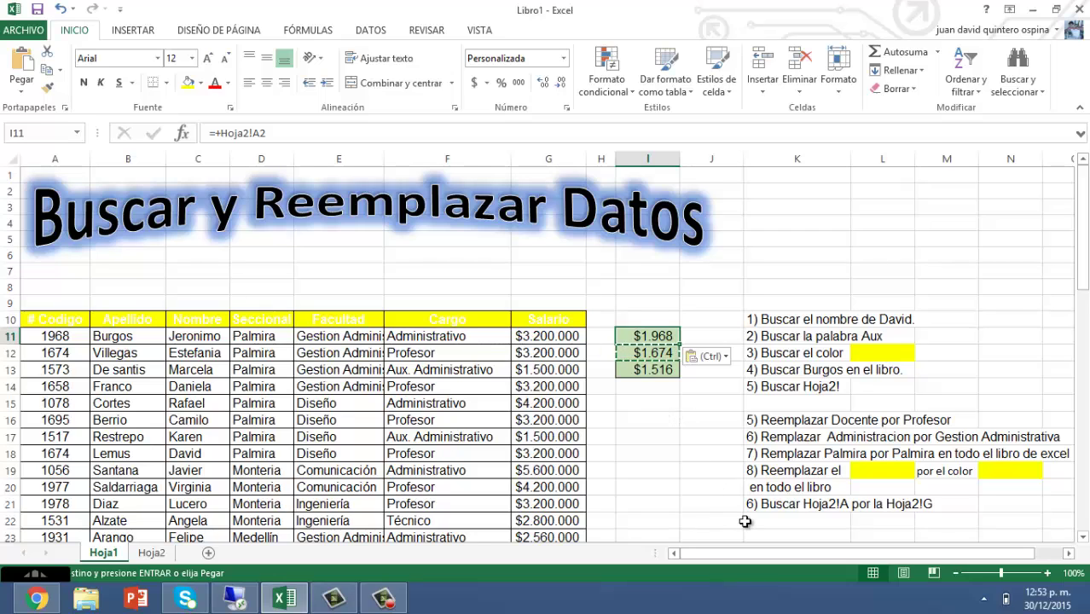
{"action": "left_click", "coordinate": [777, 504]}
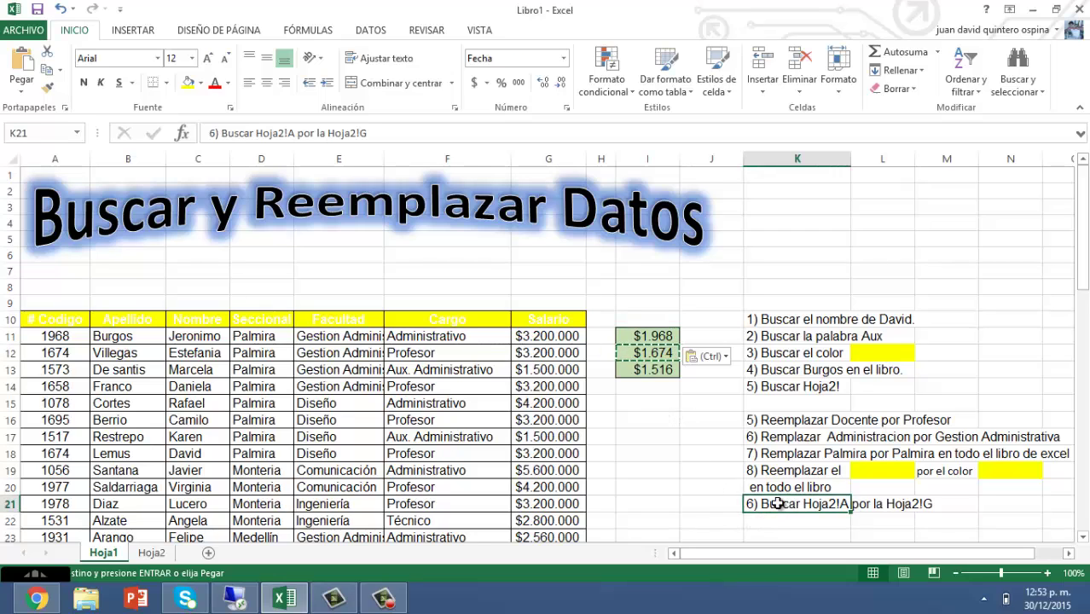
{"action": "left_click", "coordinate": [759, 516]}
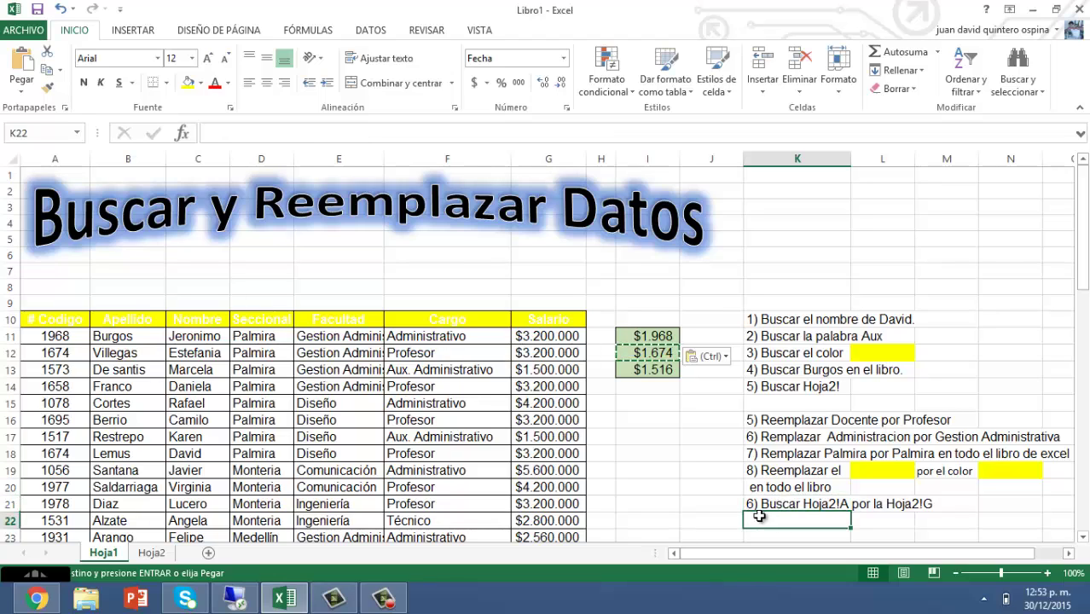
{"action": "left_click", "coordinate": [650, 420]}
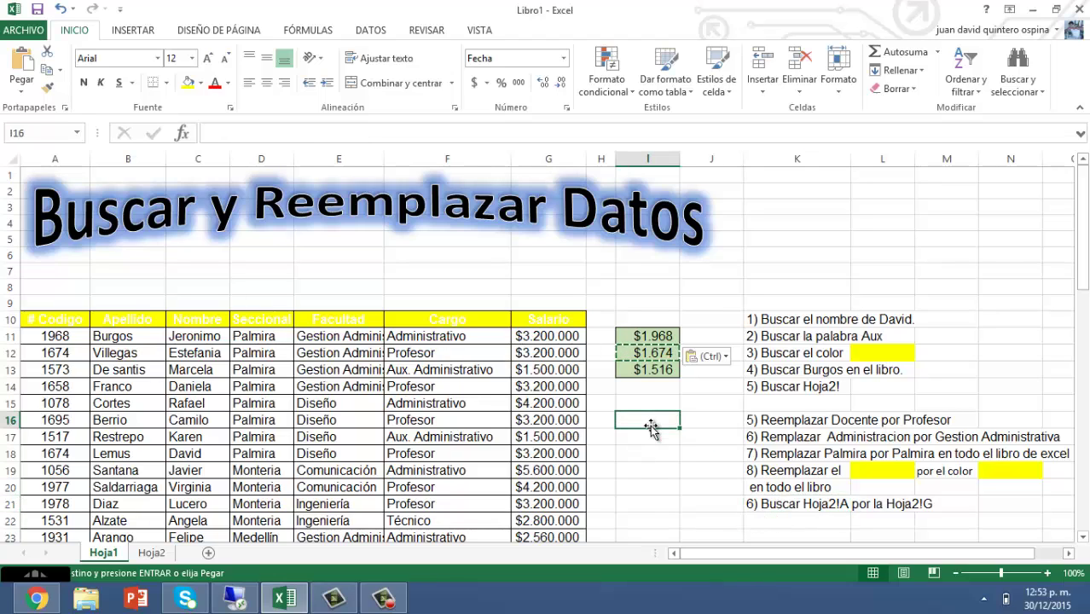
{"action": "key", "text": "Escape"}
{"action": "left_click", "coordinate": [662, 334]}
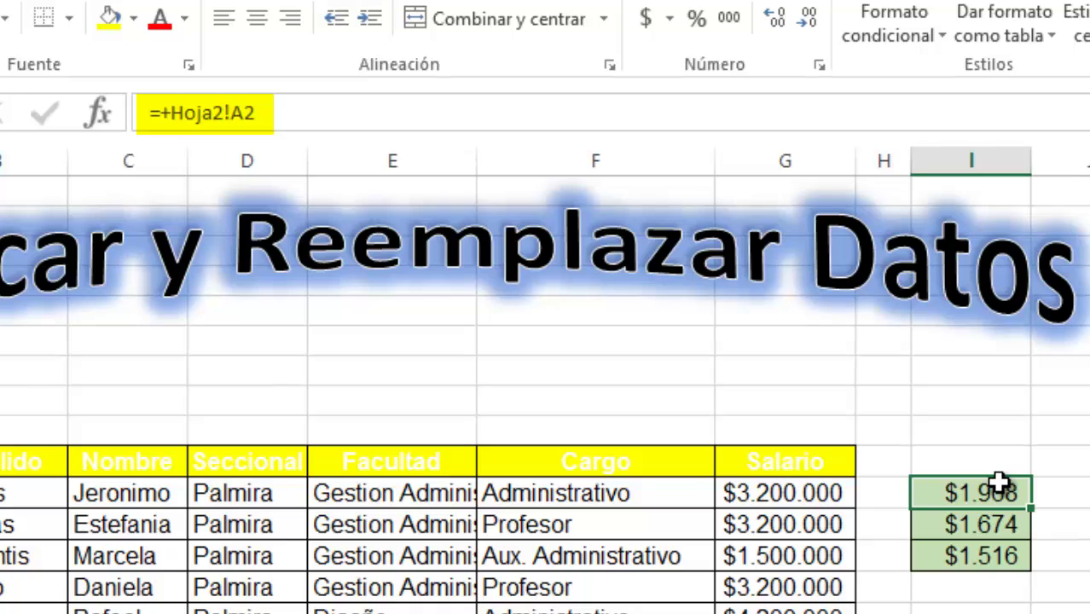
{"action": "key", "text": "Down"}
{"action": "key", "text": "Down"}
{"action": "key", "text": "Up"}
{"action": "key", "text": "Up"}
{"action": "key", "text": "Down"}
{"action": "key", "text": "Down"}
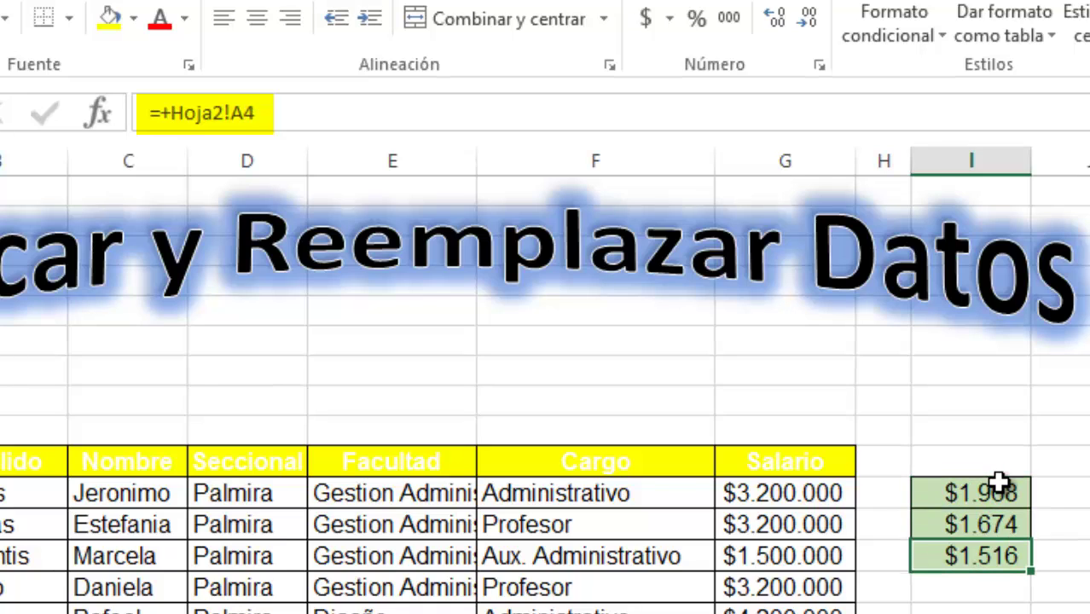
{"action": "key", "text": "Up"}
{"action": "key", "text": "Up"}
{"action": "key", "text": "Down"}
{"action": "key", "text": "Down"}
{"action": "key", "text": "Up"}
{"action": "key", "text": "Up"}
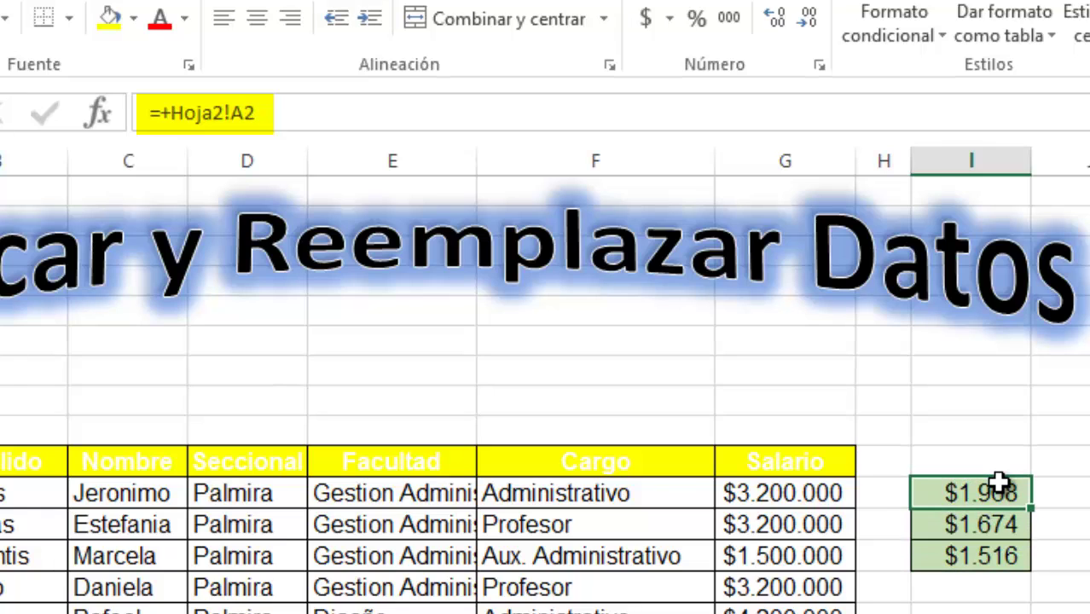
{"action": "key", "text": "Down"}
{"action": "key", "text": "Up"}
{"action": "key", "text": "Down"}
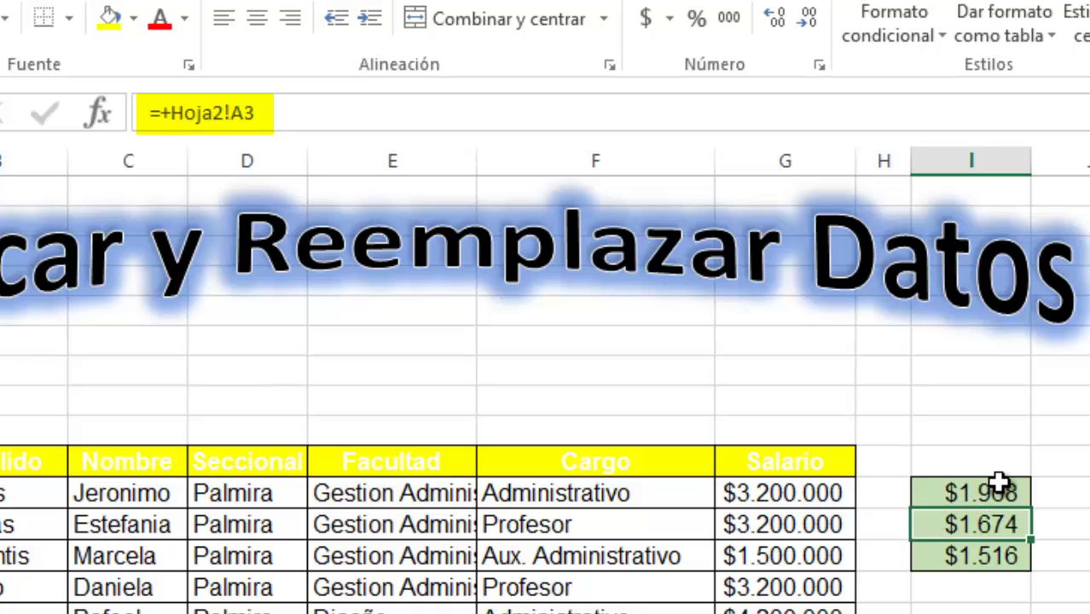
{"action": "key", "text": "Down"}
{"action": "key", "text": "Up"}
{"action": "key", "text": "Up"}
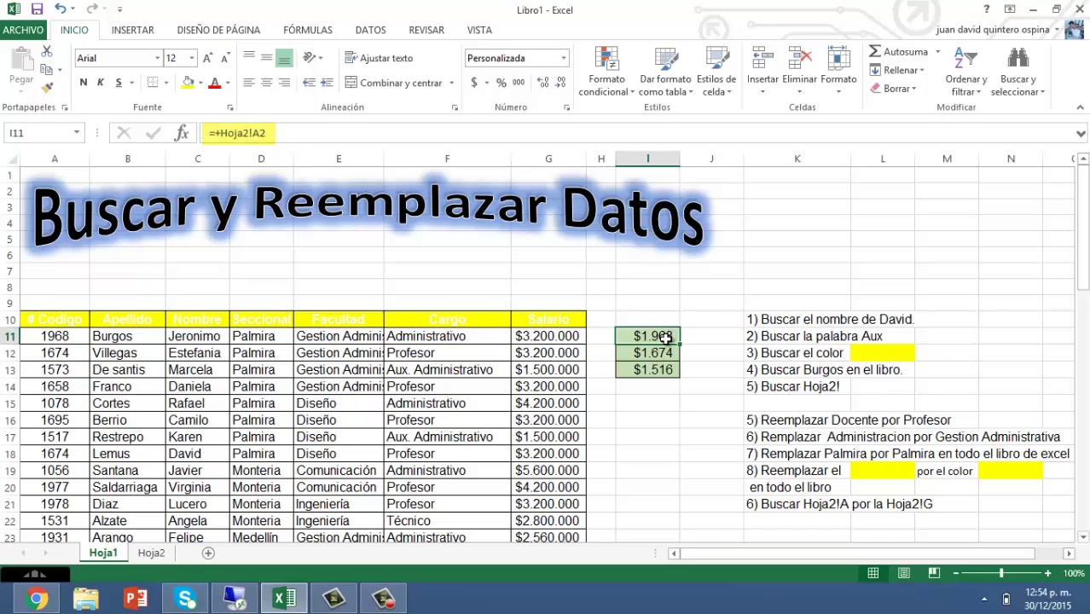
Step: Replace Hoja2!A with Hoja2!G in the 3 formulas of I11:I13, then close the window
{"action": "left_click_drag", "start_coordinate": [665, 339], "coordinate": [660, 367]}
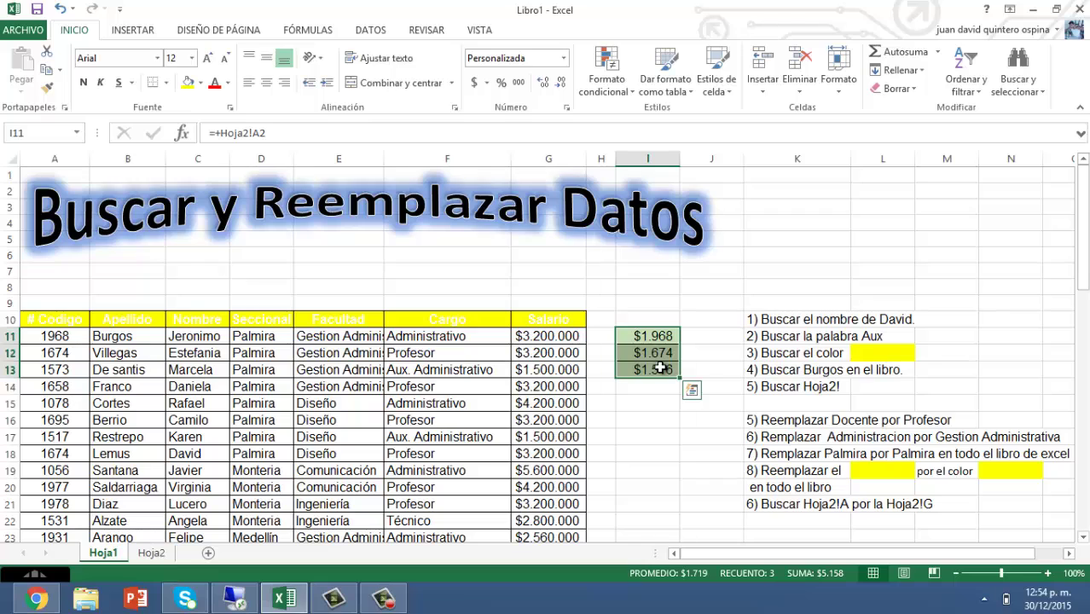
{"action": "key", "text": "ctrl+l"}
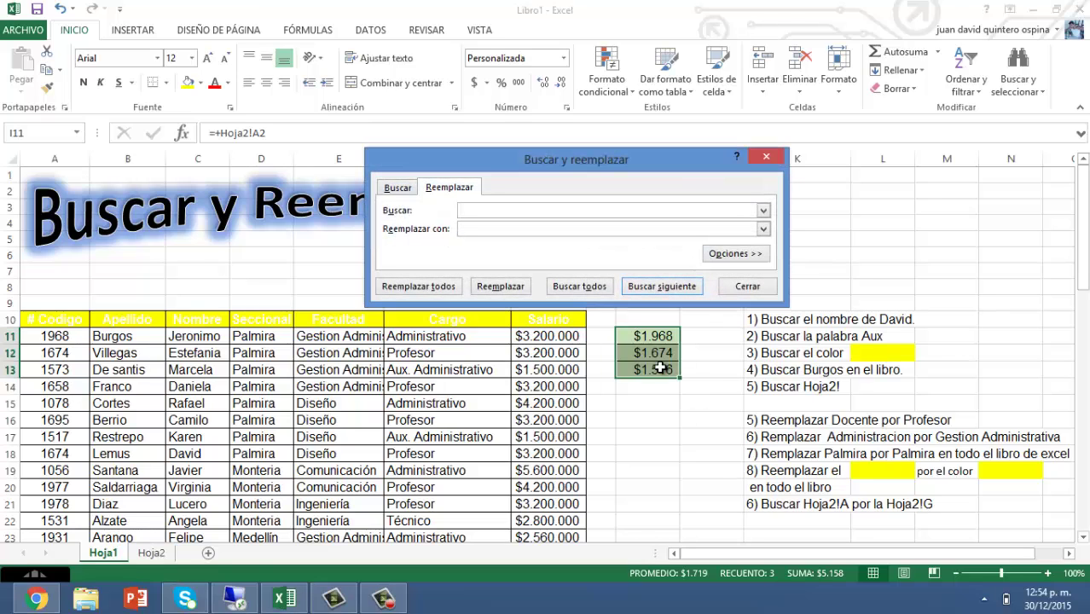
{"action": "type", "text": "Ho"}
{"action": "type", "text": "A"}
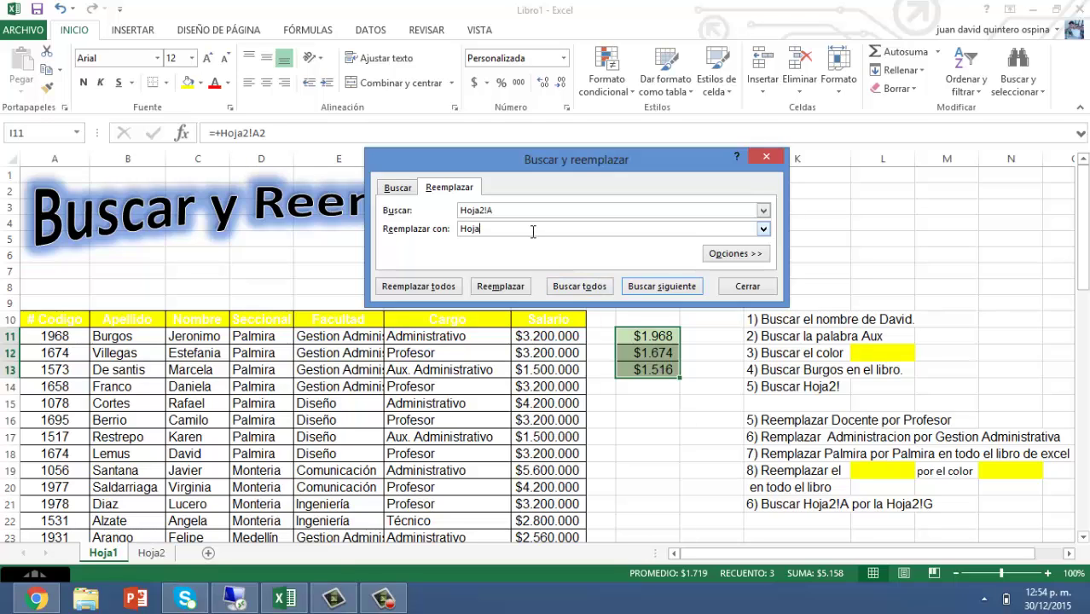
{"action": "type", "text": "2!"}
{"action": "type", "text": "G"}
{"action": "left_click", "coordinate": [431, 290]}
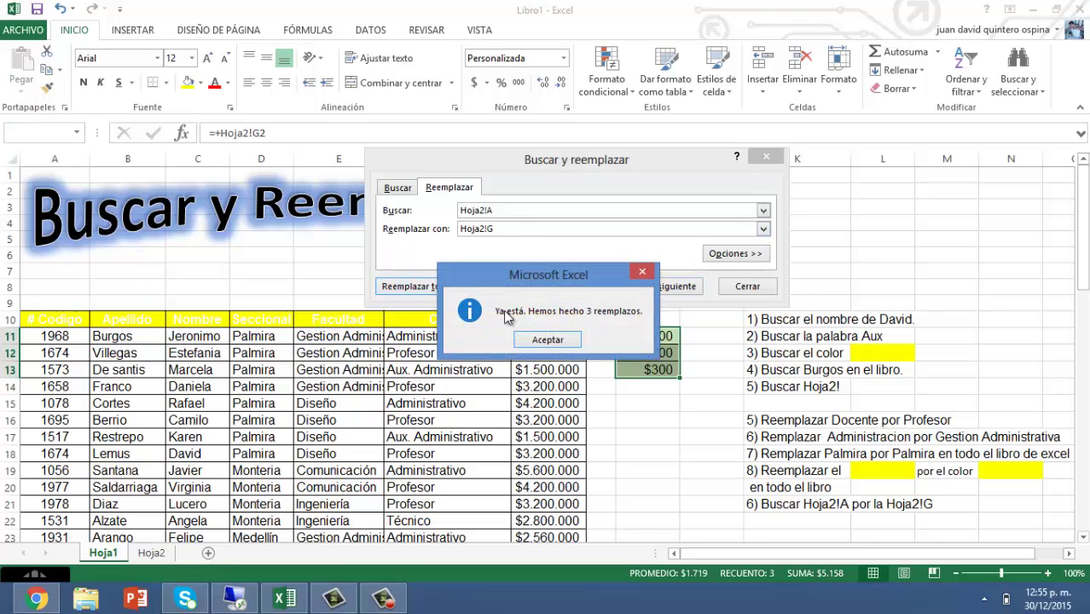
{"action": "left_click", "coordinate": [546, 339]}
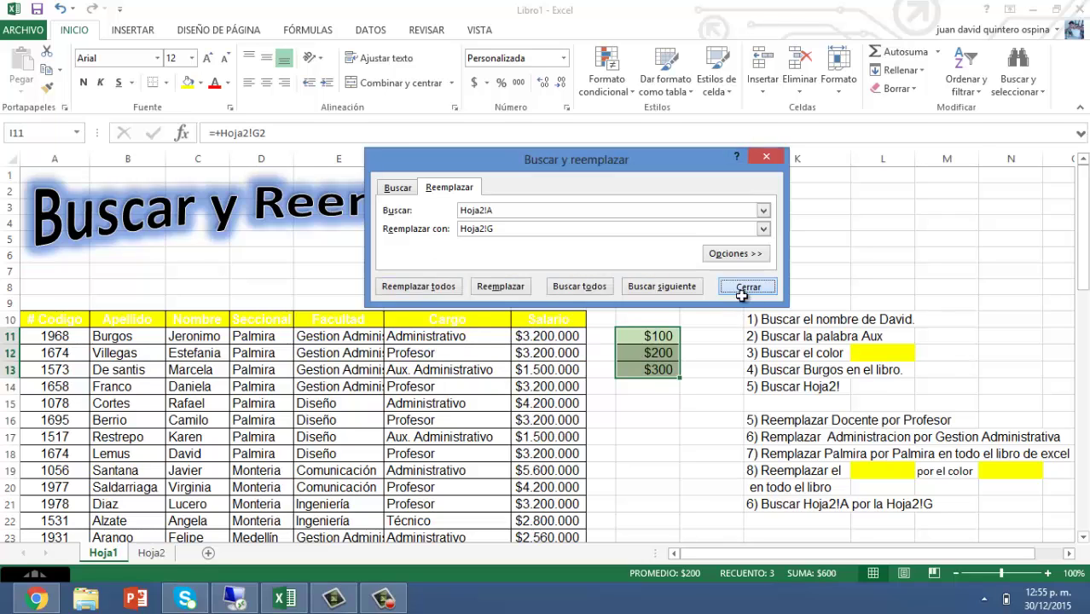
{"action": "left_click", "coordinate": [747, 287]}
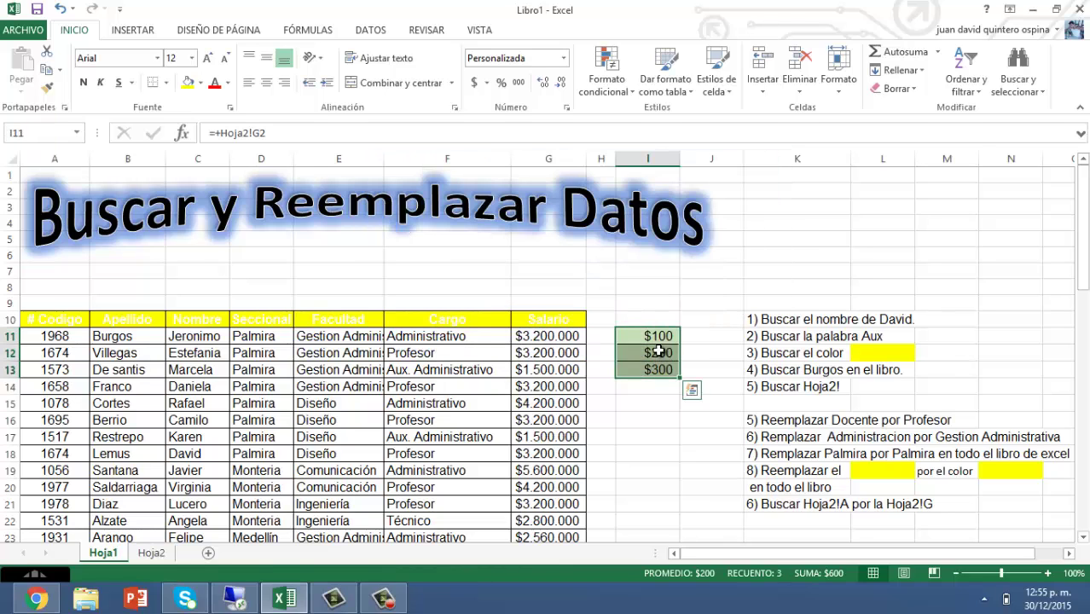
{"action": "left_click", "coordinate": [657, 349]}
{"action": "left_click", "coordinate": [657, 369]}
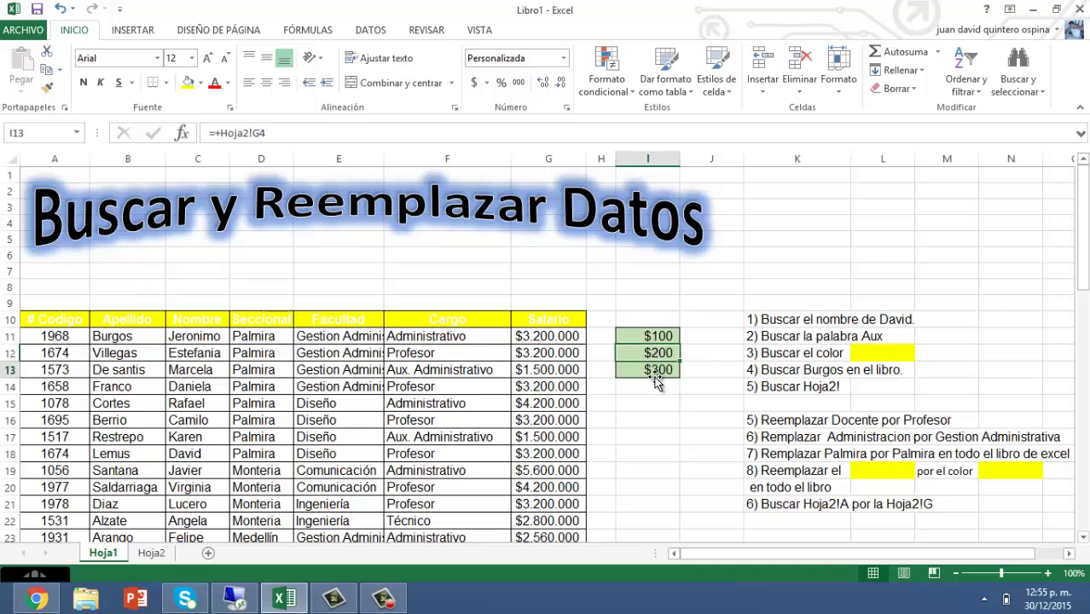
{"action": "left_click", "coordinate": [656, 337]}
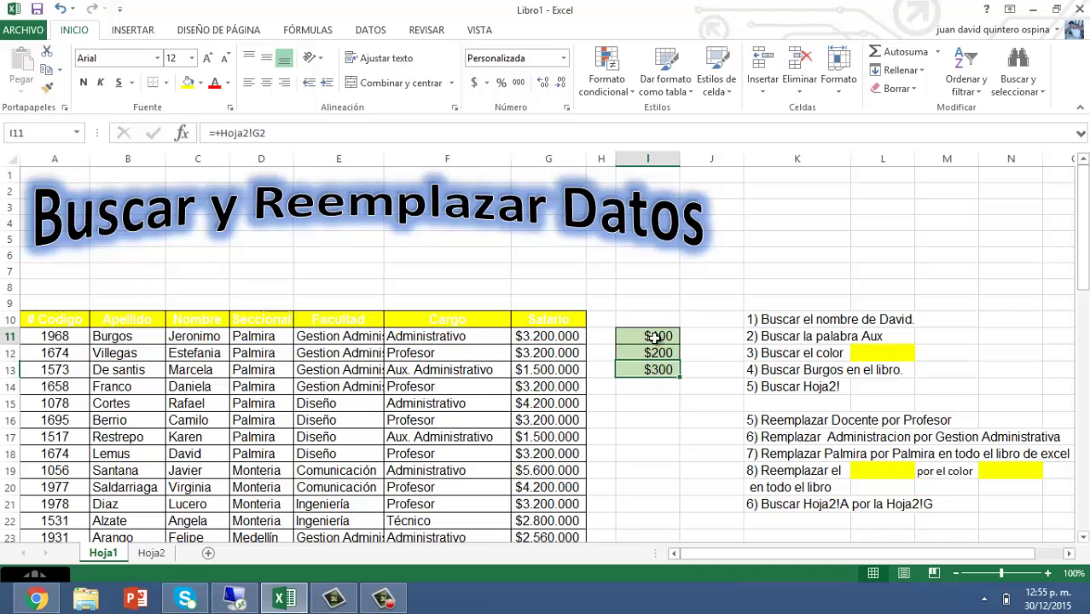
{"action": "left_click", "coordinate": [157, 555]}
{"action": "left_click", "coordinate": [452, 196]}
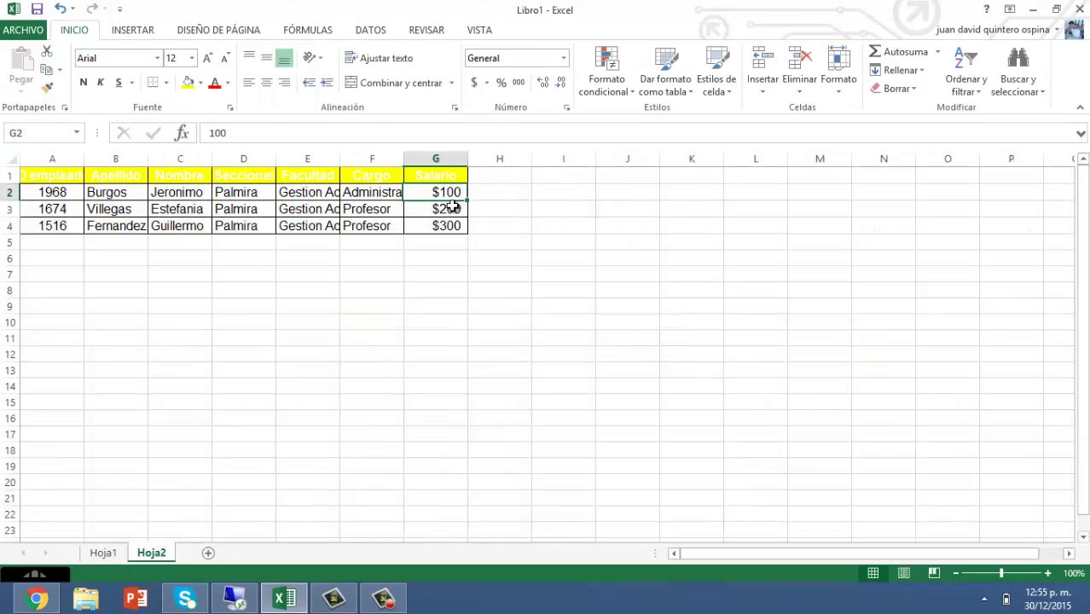
{"action": "left_click", "coordinate": [450, 211]}
{"action": "left_click", "coordinate": [452, 225]}
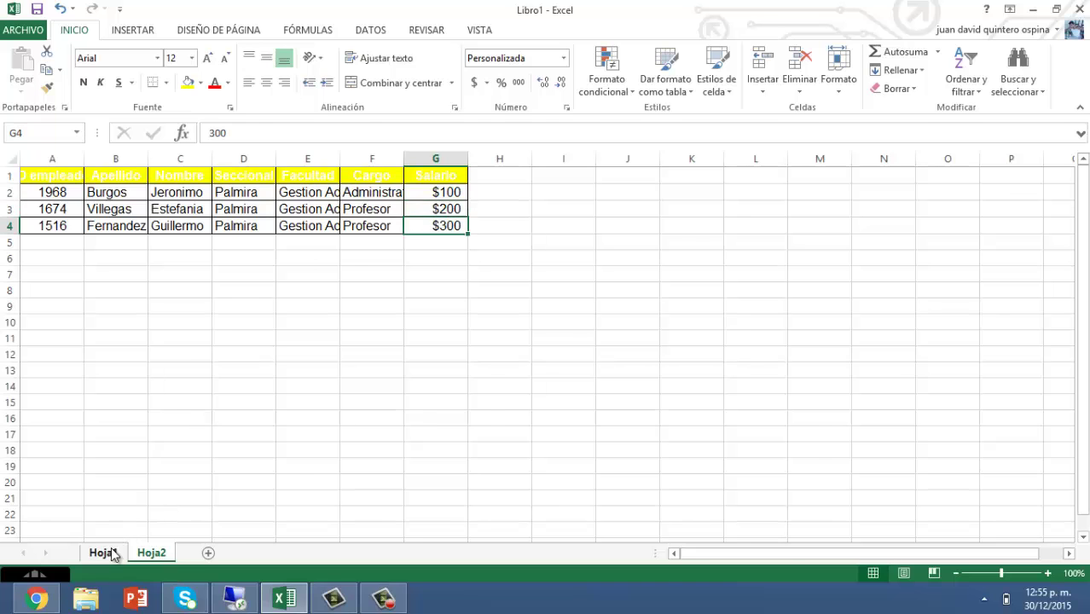
{"action": "left_click", "coordinate": [106, 553]}
{"action": "left_click", "coordinate": [625, 435]}
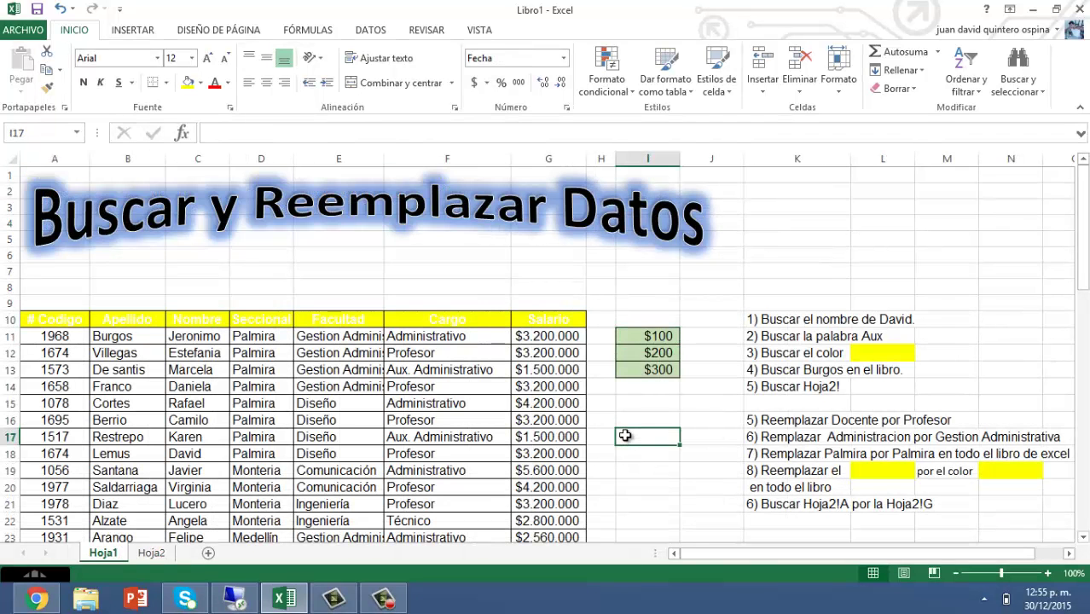